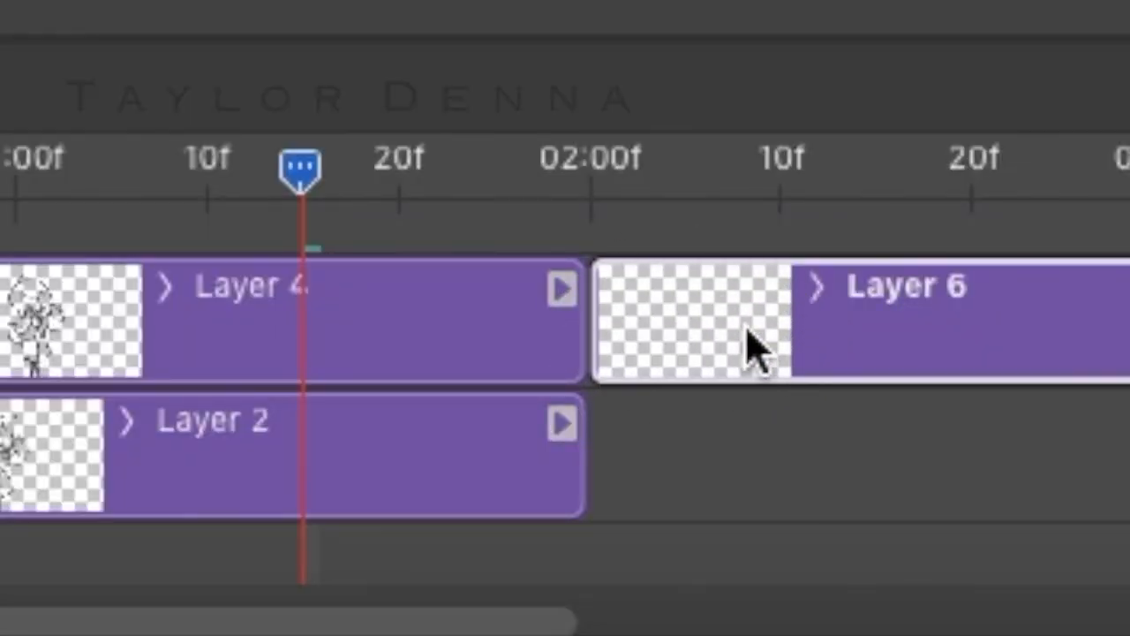
Move the empty Layer 6 clip out of the polished line group onto its own track beneath the sketch group.
mouse_move(726, 336)
left_mouse_down()
mouse_move(733, 219)
mouse_move(758, 371)
mouse_move(749, 497)
mouse_move(791, 317)
mouse_move(815, 426)
left_mouse_up()
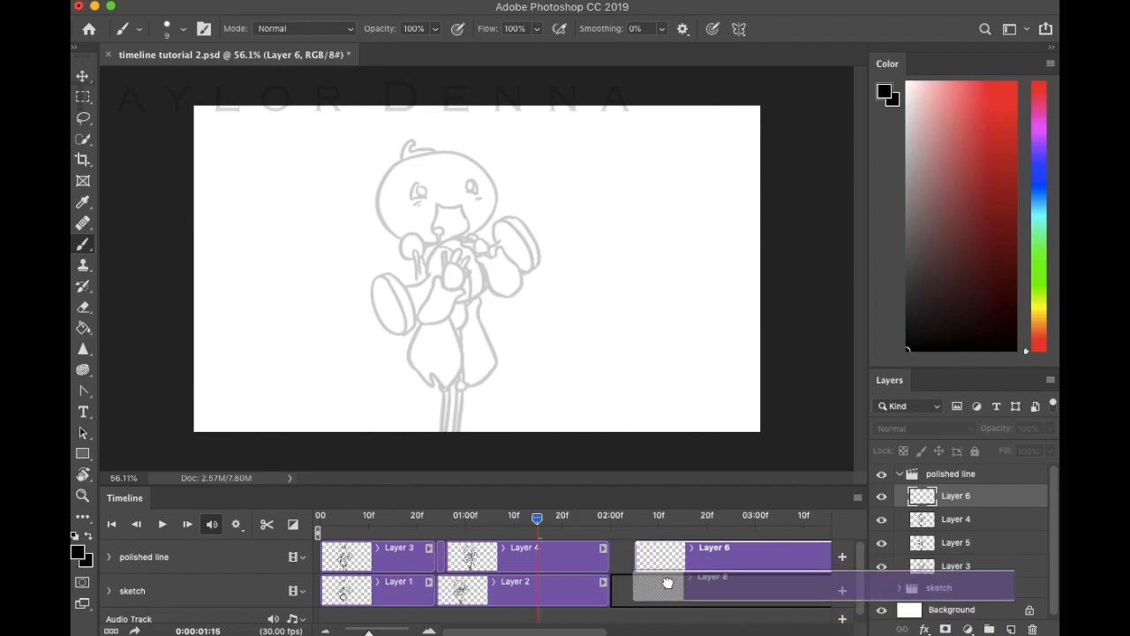
mouse_move(667, 582)
left_mouse_down()
mouse_move(667, 608)
mouse_move(669, 567)
mouse_move(664, 605)
mouse_move(677, 606)
left_mouse_up()
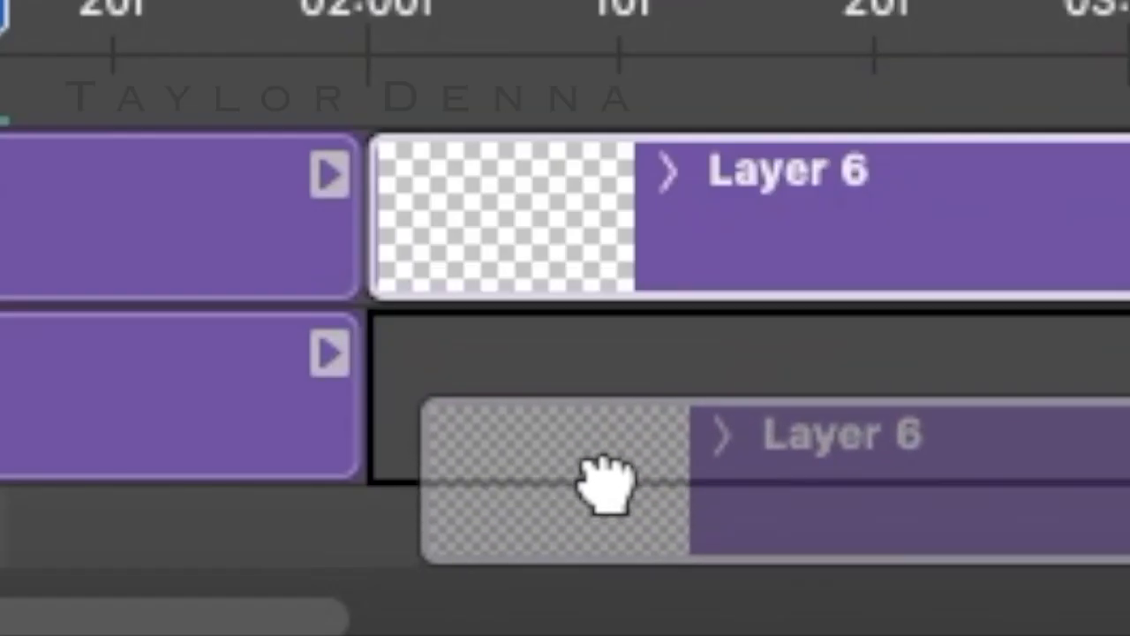
left_click_drag(605, 481, 676, 504)
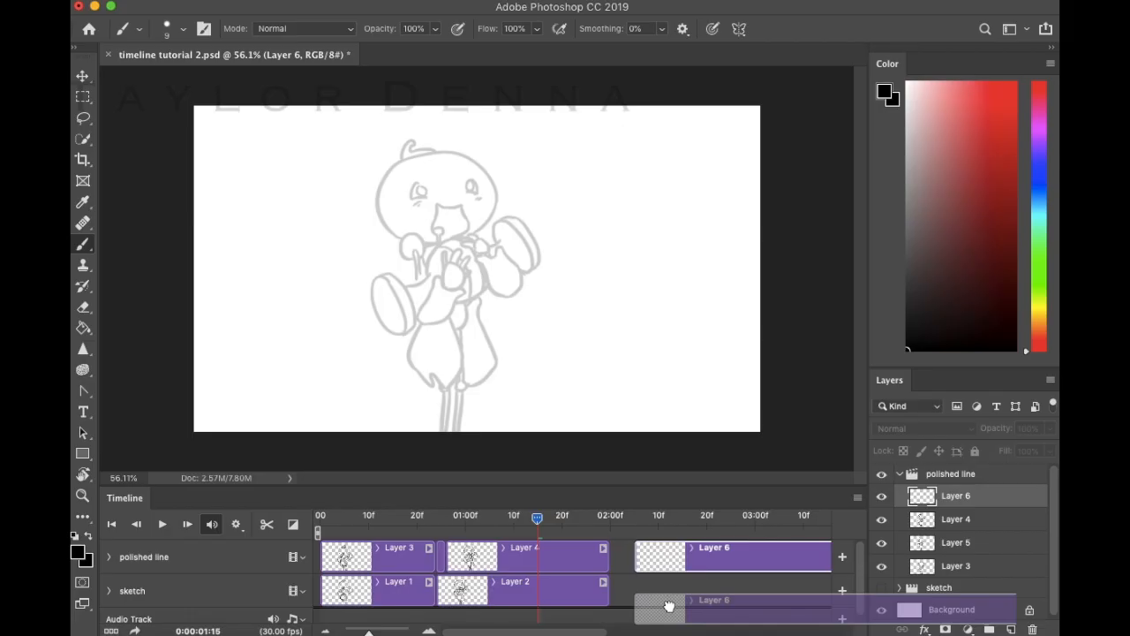
scroll(668, 610, "down", 2)
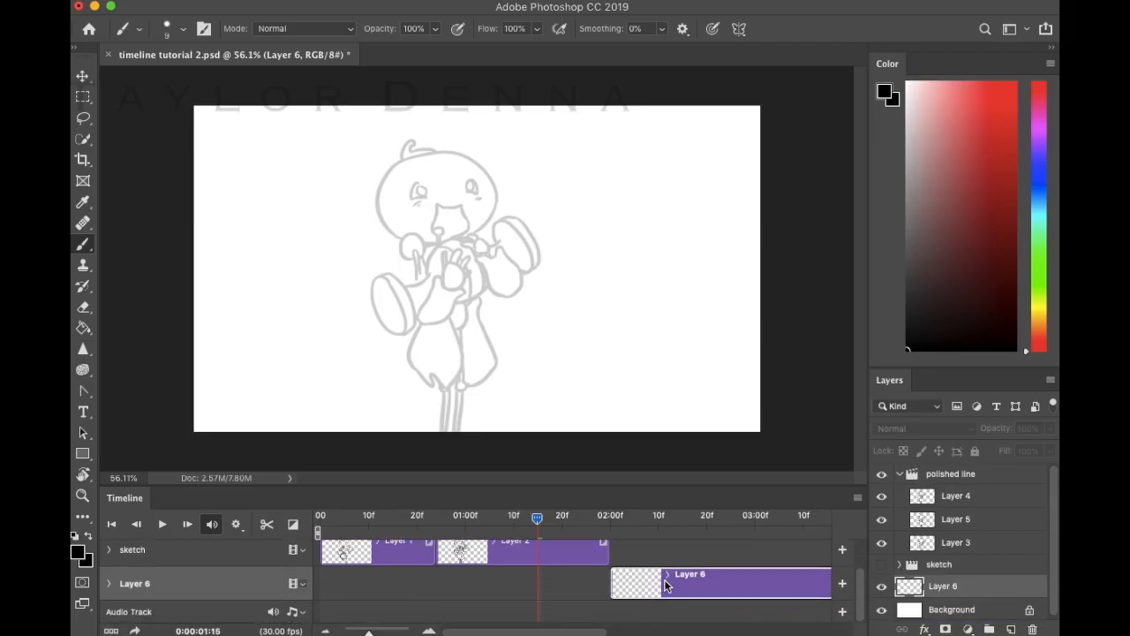
Shift the Layer 6 clip to the start of the timeline and trim its end to 02:00f.
left_click_drag(653, 585, 381, 590)
mouse_move(534, 524)
left_mouse_down()
mouse_move(370, 525)
mouse_move(610, 545)
left_mouse_up()
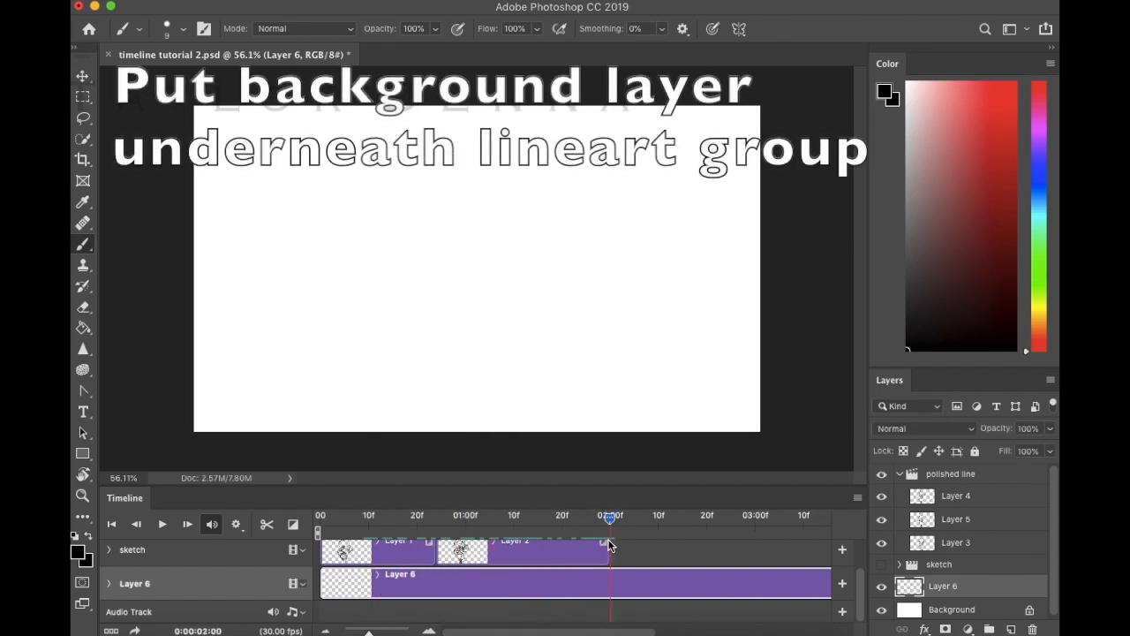
left_click_drag(365, 628, 354, 630)
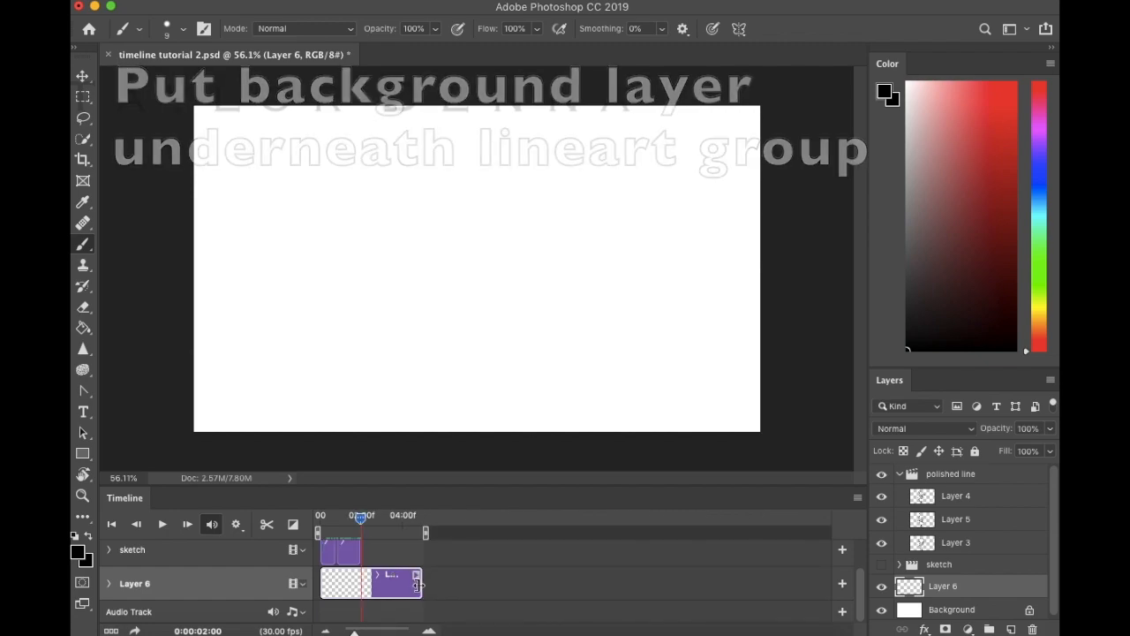
left_click_drag(420, 585, 406, 587)
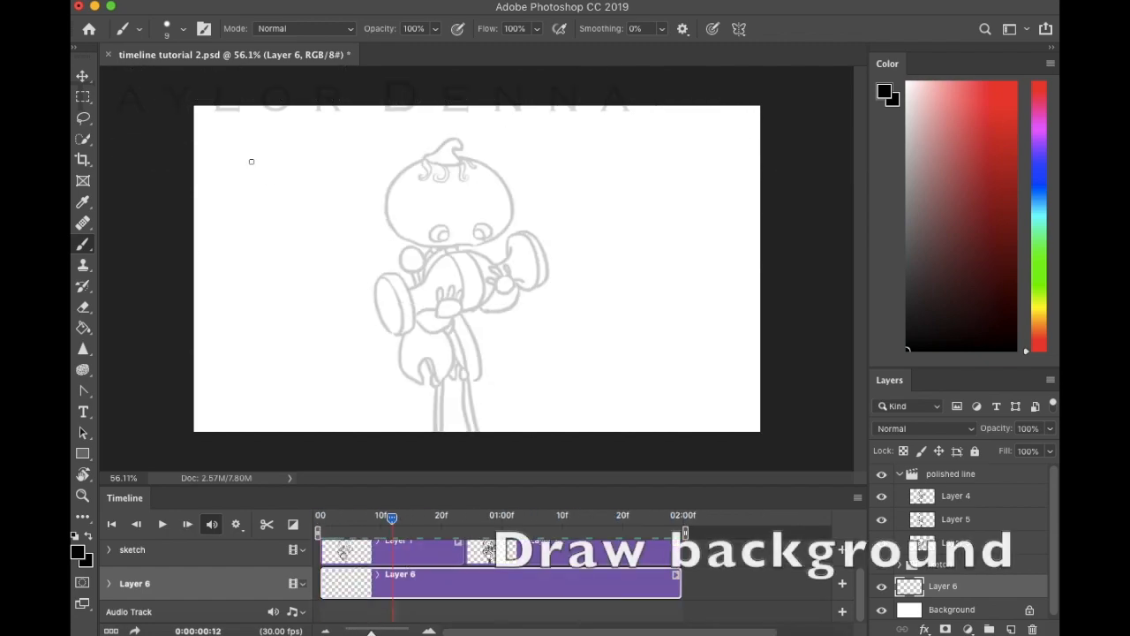
Sketch an arch with two pillars and floor lines beside the character on Layer 6, and reposition the drawing with Free Transform.
mouse_move(277, 138)
left_mouse_down()
mouse_move(267, 185)
mouse_move(289, 374)
left_mouse_up()
left_click_drag(357, 269, 357, 402)
left_click_drag(203, 402, 281, 388)
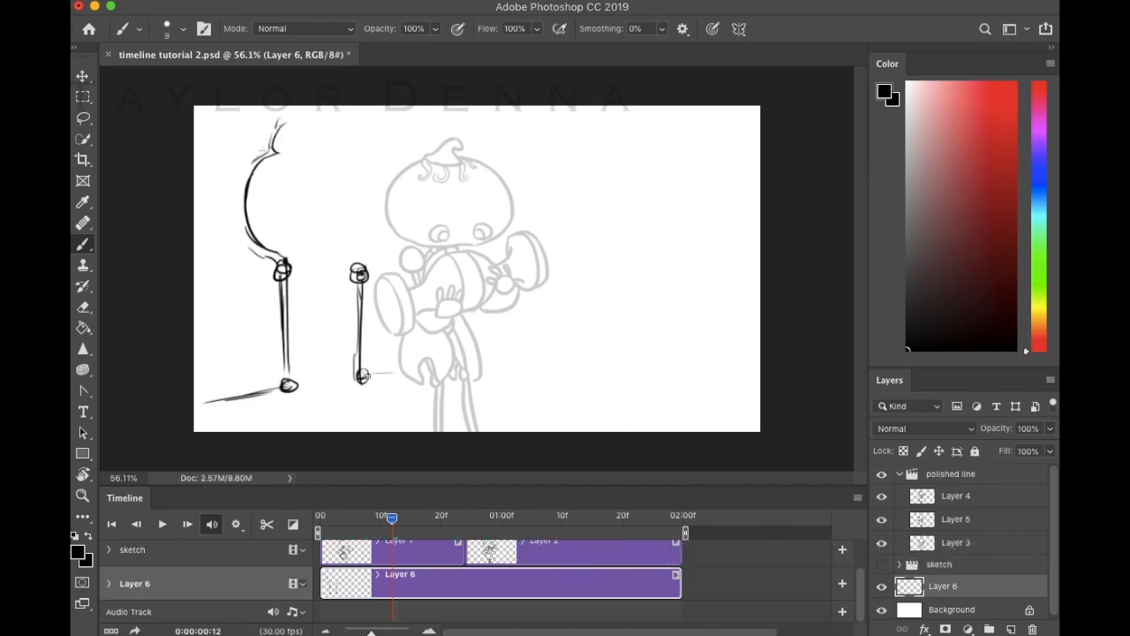
key("ctrl+t")
mouse_move(398, 308)
left_mouse_down()
mouse_move(387, 270)
mouse_move(466, 391)
left_mouse_up()
key("Return")
key("b")
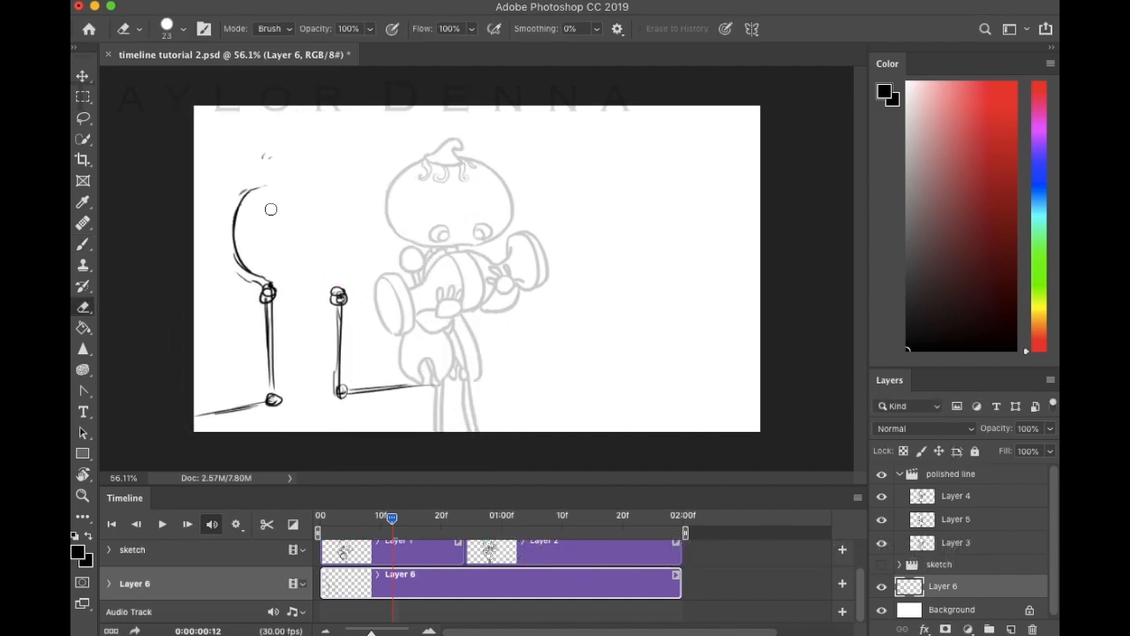
Draw the remaining pillars, arches and connecting floor lines across the background to the canvas's right edge.
left_click_drag(438, 229, 441, 372)
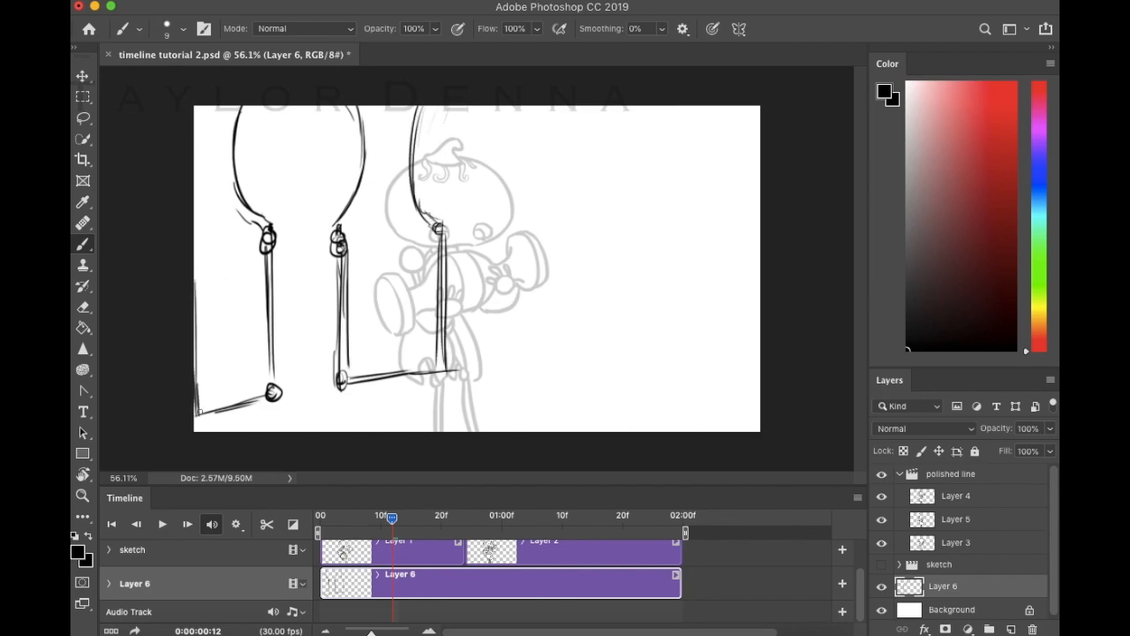
left_click_drag(518, 228, 518, 358)
left_click_drag(512, 364, 600, 359)
left_click_drag(622, 221, 618, 332)
left_click_drag(720, 106, 704, 357)
left_click_drag(697, 360, 759, 363)
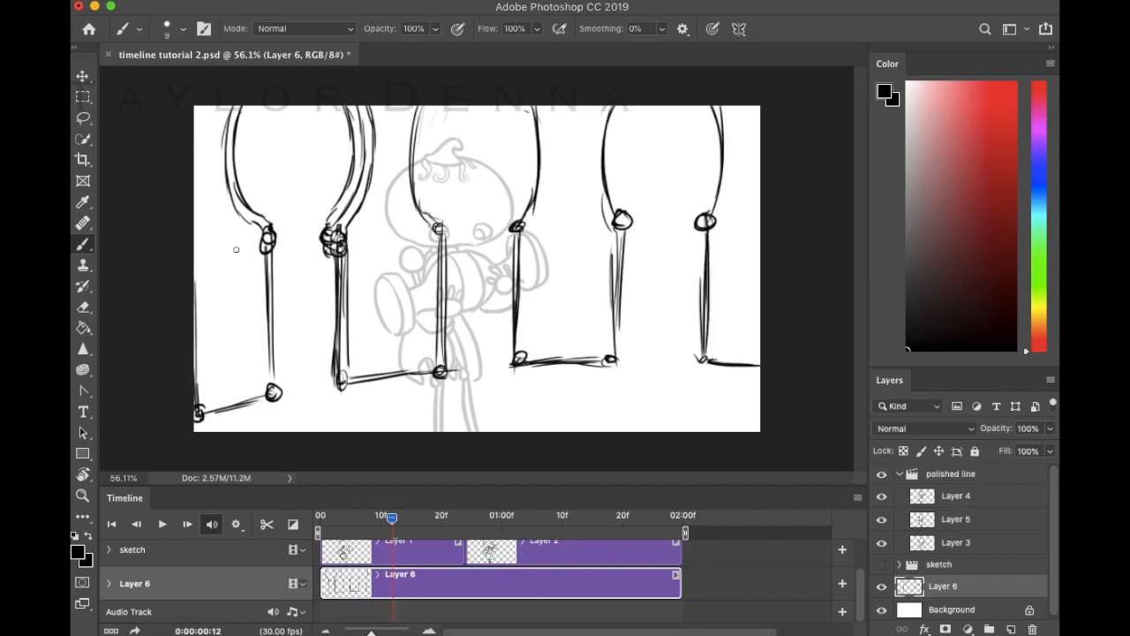
Add second outlines to the arches and pillars for thickness, and clean up and redraw the first arch's right pillar.
left_click_drag(732, 116, 713, 219)
left_click_drag(713, 232, 711, 361)
key("e")
mouse_move(327, 235)
left_mouse_down()
mouse_move(340, 250)
mouse_move(342, 237)
left_mouse_up()
key("b")
left_click_drag(333, 247, 335, 321)
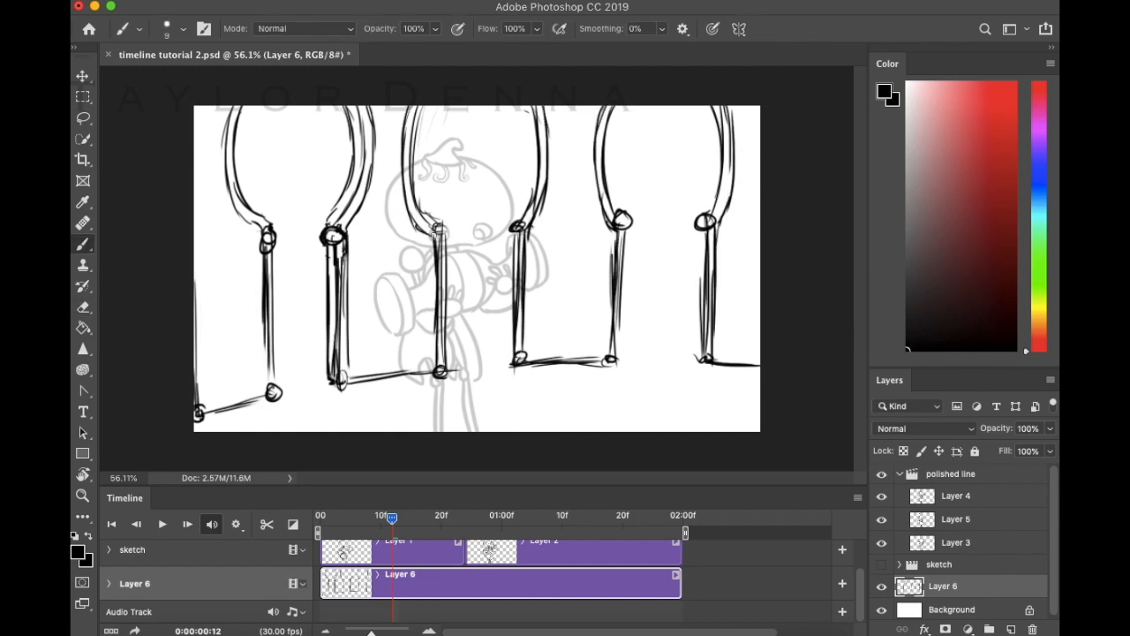
Create a new layer, fill it with medium grey, and place it beneath the Layer 6 arch lines.
key("super+shift+alt+n")
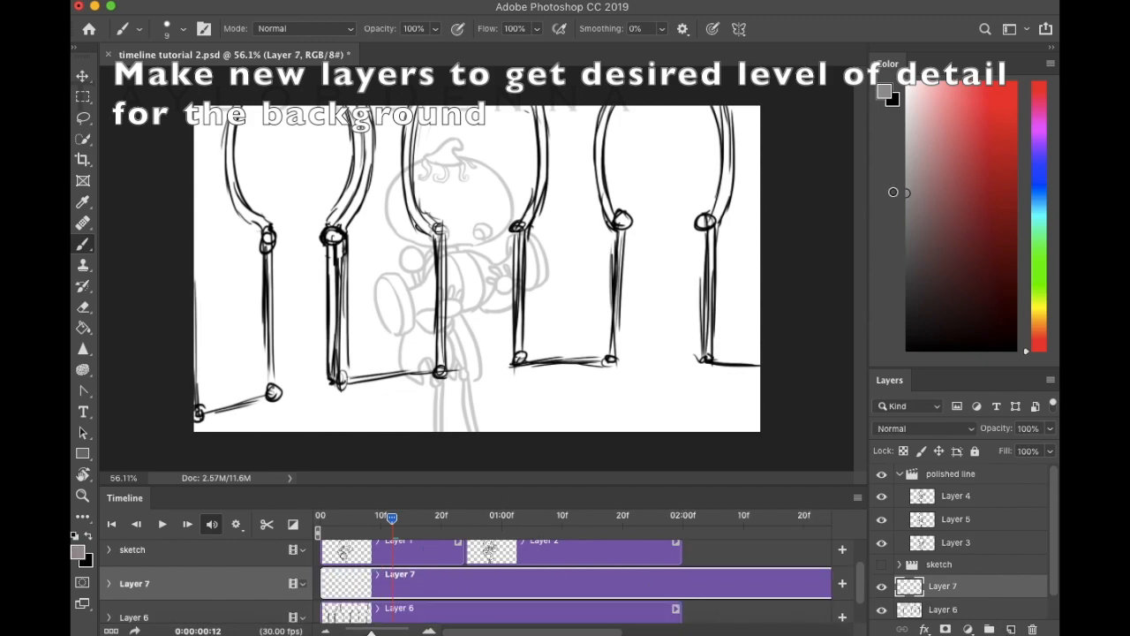
left_click_drag(893, 192, 891, 190)
key("g")
left_click(435, 243)
left_click_drag(414, 583, 420, 603)
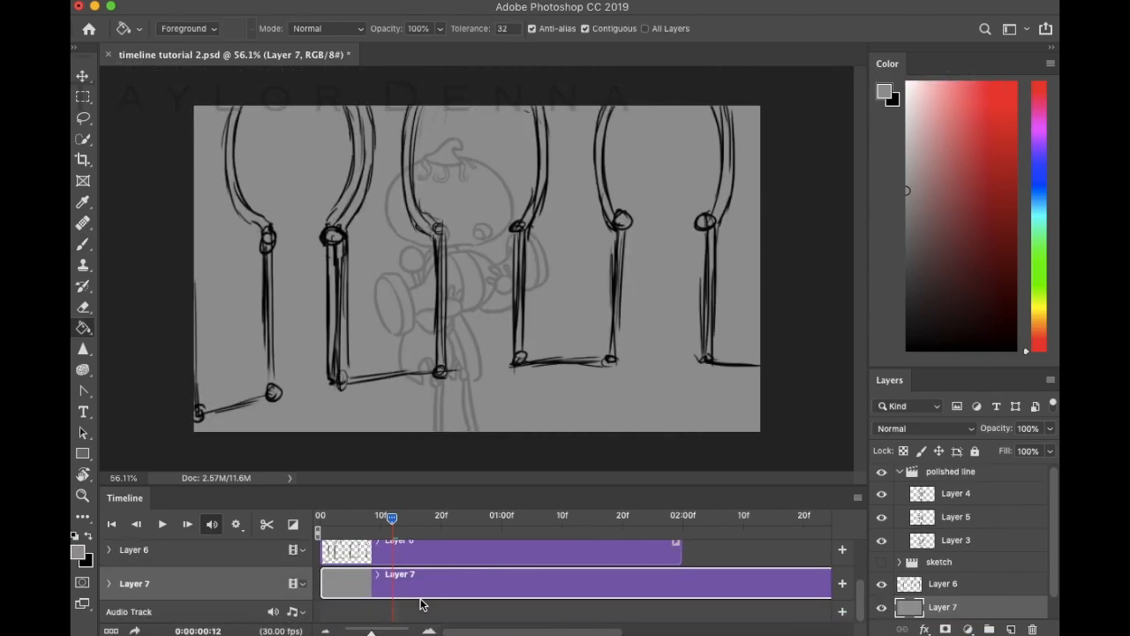
Add a new layer above the grey fill starting at frame 0, and set up a soft 185 px light grey brush.
key("b")
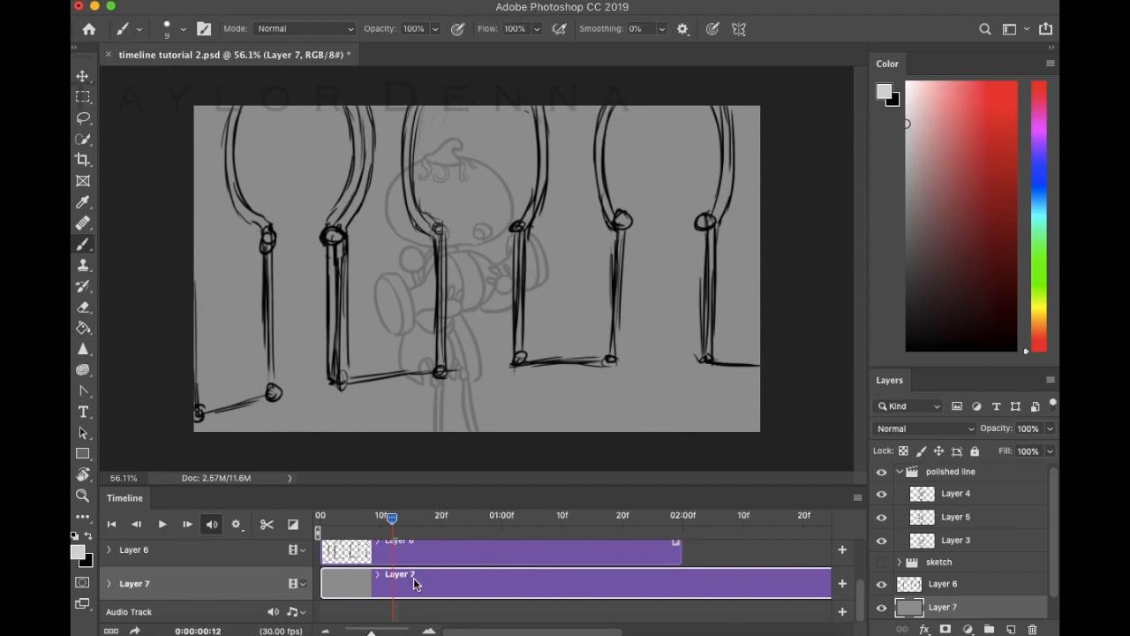
left_click(1011, 628)
left_click_drag(448, 588, 378, 587)
left_click(182, 29)
left_click(293, 318)
key("Return")
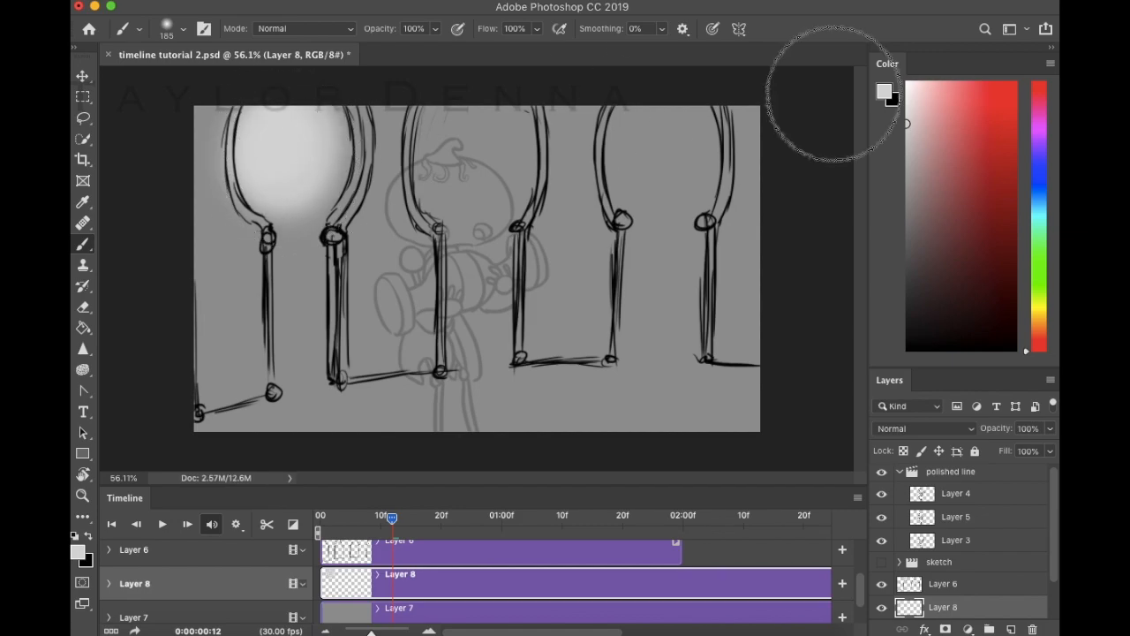
Paint soft light through the three arches and onto the floor on Layer 8, using light grey and a brighter tint.
mouse_move(288, 167)
left_mouse_down()
mouse_move(293, 158)
mouse_move(302, 343)
left_mouse_up()
left_click_drag(468, 117, 480, 296)
mouse_move(651, 145)
left_mouse_down()
mouse_move(646, 121)
mouse_move(643, 180)
mouse_move(657, 186)
left_mouse_up()
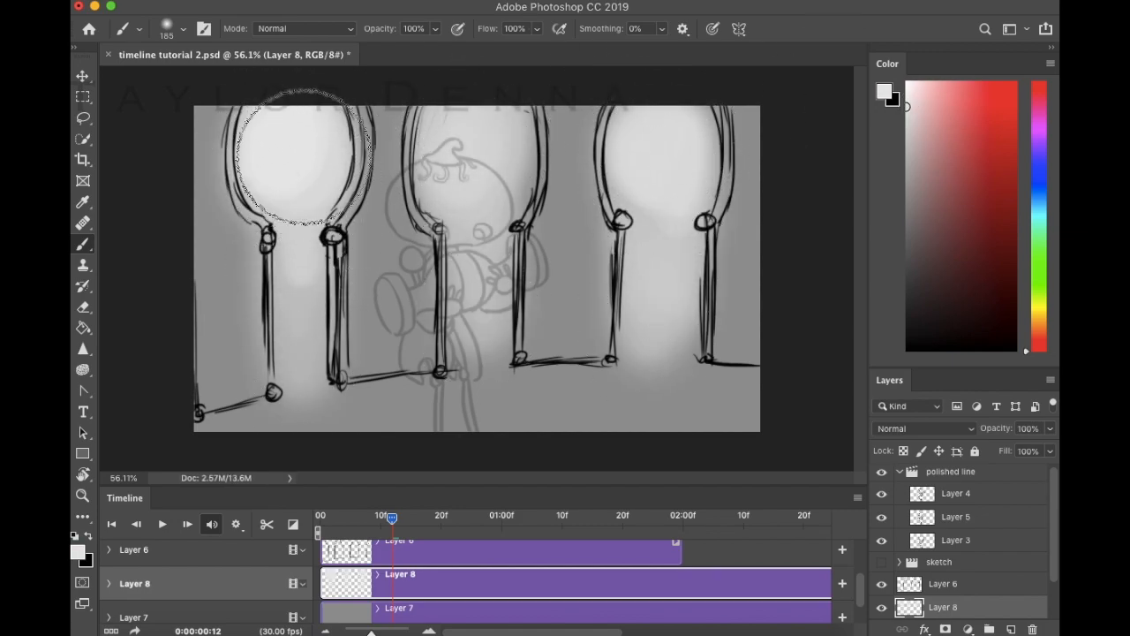
left_click_drag(302, 156, 362, 345)
left_click_drag(481, 190, 565, 365)
left_click_drag(661, 117, 717, 351)
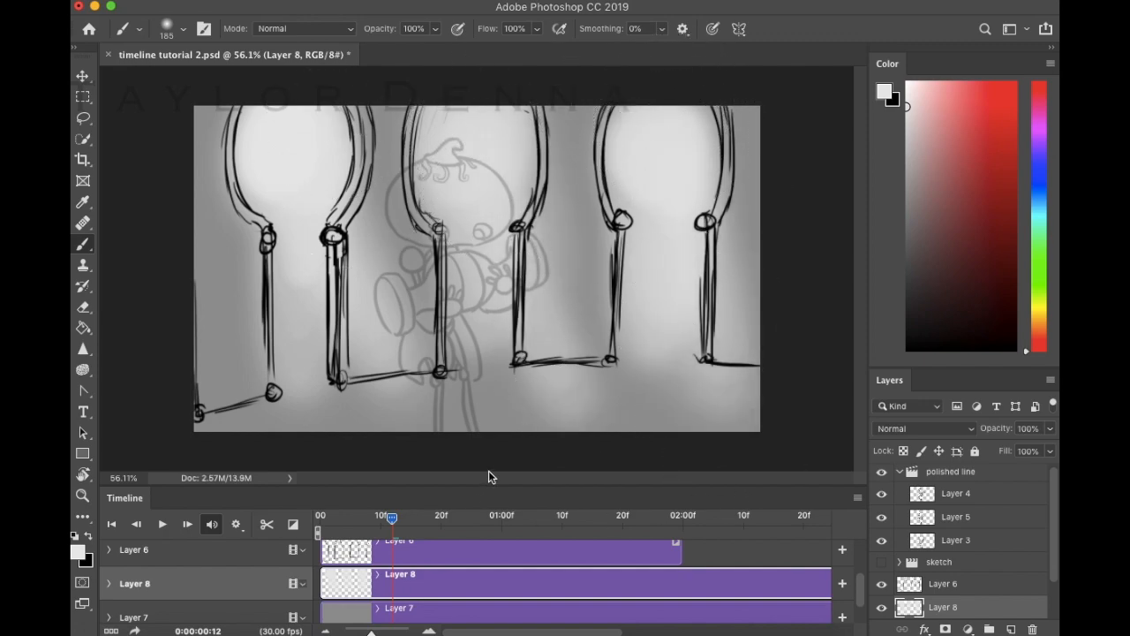
Move Layer 8 above Layer 6 so the painted light overlays the arch lines.
left_click_drag(399, 569, 408, 600)
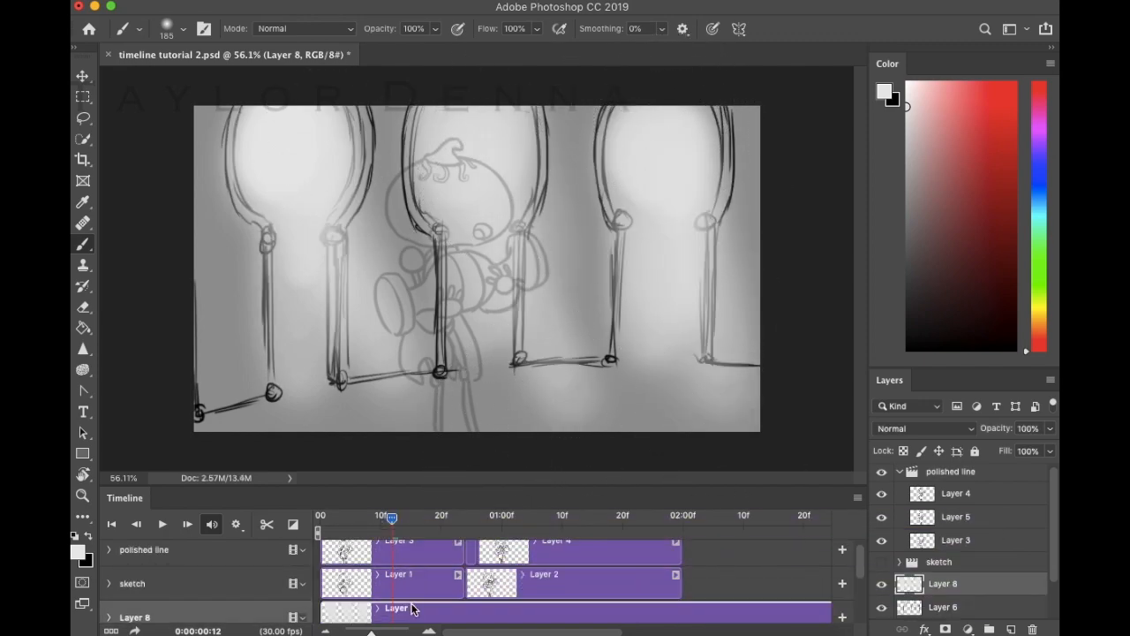
scroll(430, 558, "down", 3)
scroll(431, 558, "up", 2)
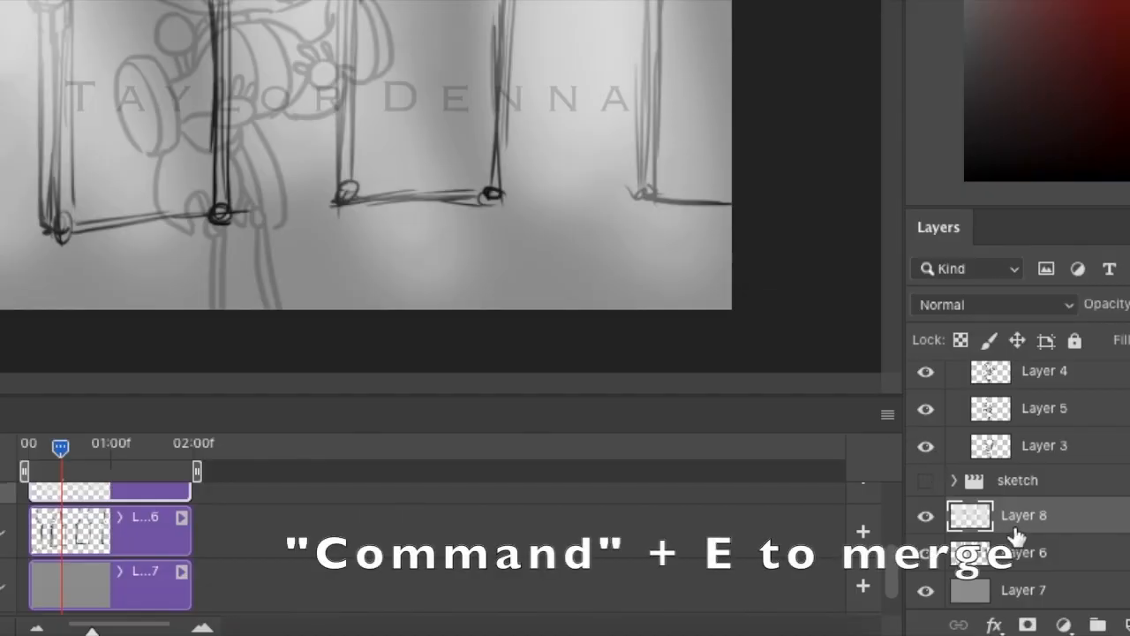
Try merging Layer 8, Layer 6 and Layer 7 by selecting their timeline clips, and undo the merge.
key("super+e")
key("super+e")
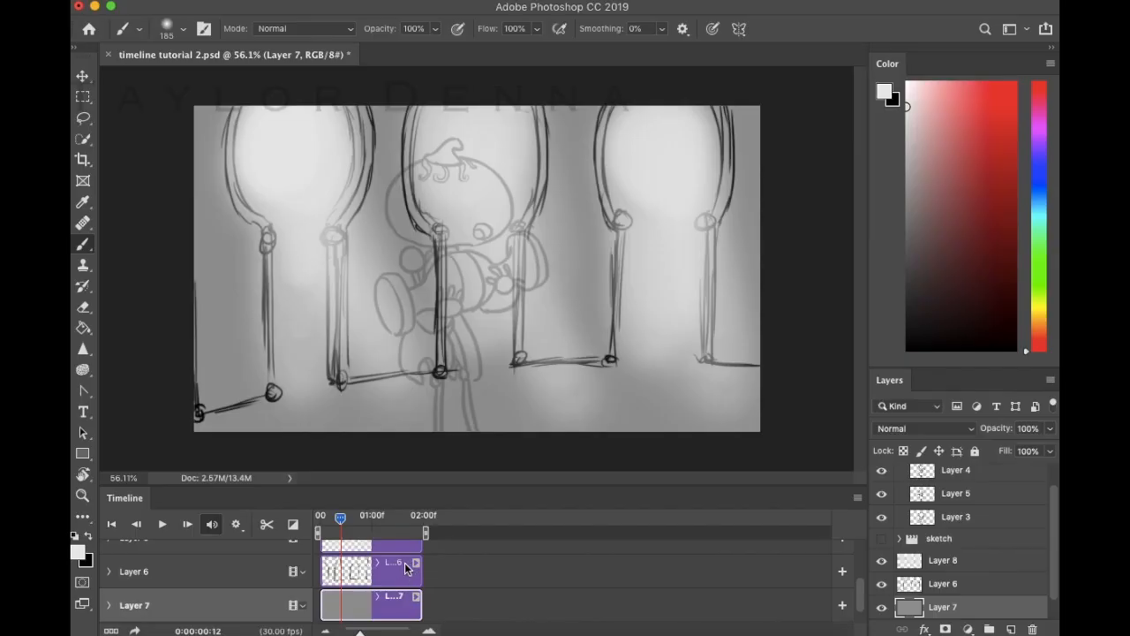
scroll(399, 557, "up", 1)
left_click(397, 556)
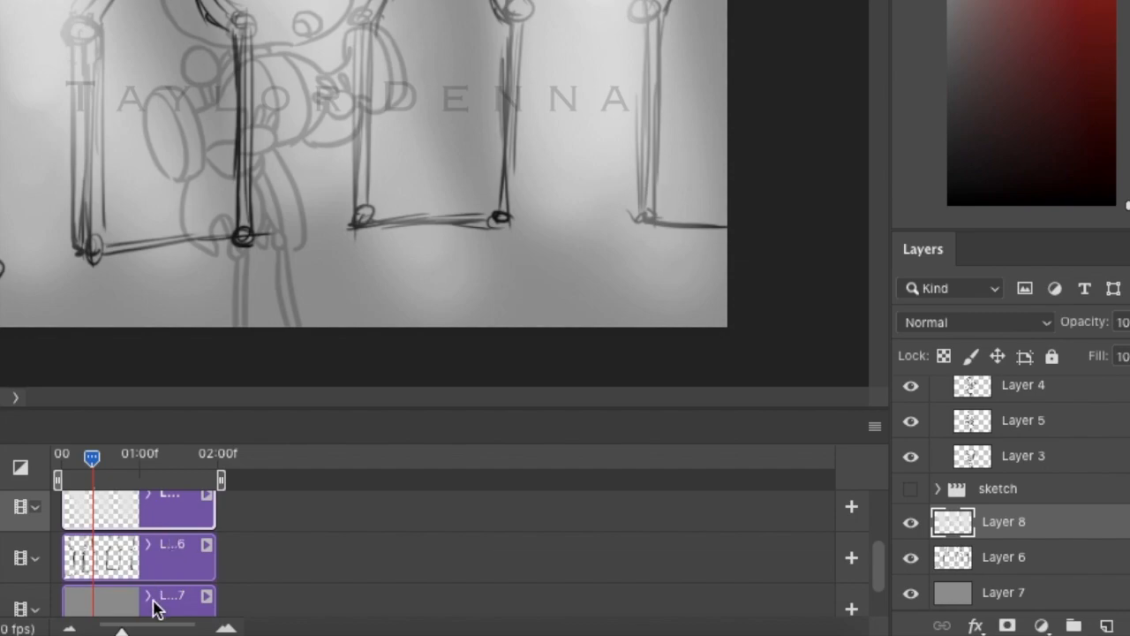
left_click(152, 603, "shift")
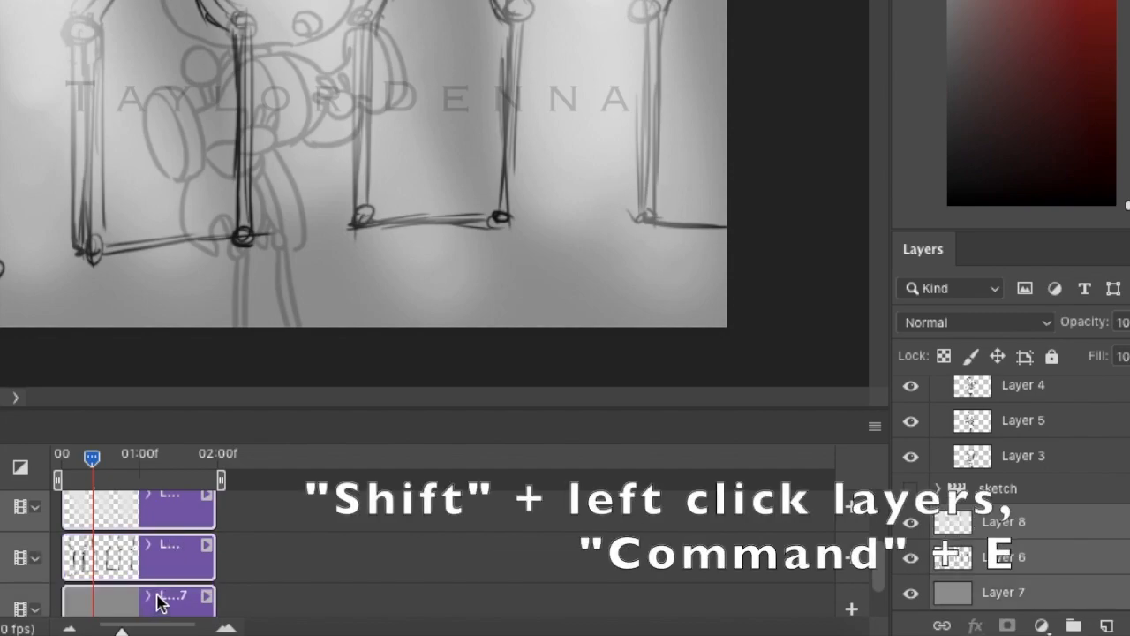
key("super+e")
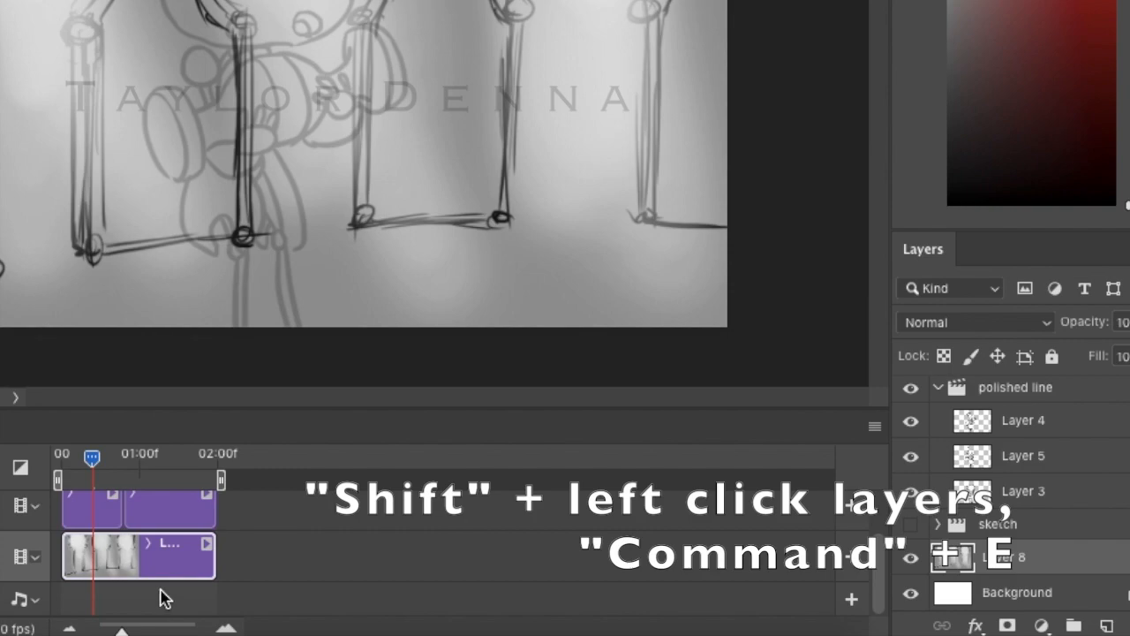
key("super+z")
Select Layer 8 through Layer 7 in the layer stack and merge them into a single background layer.
scroll(1029, 534, "down", 2)
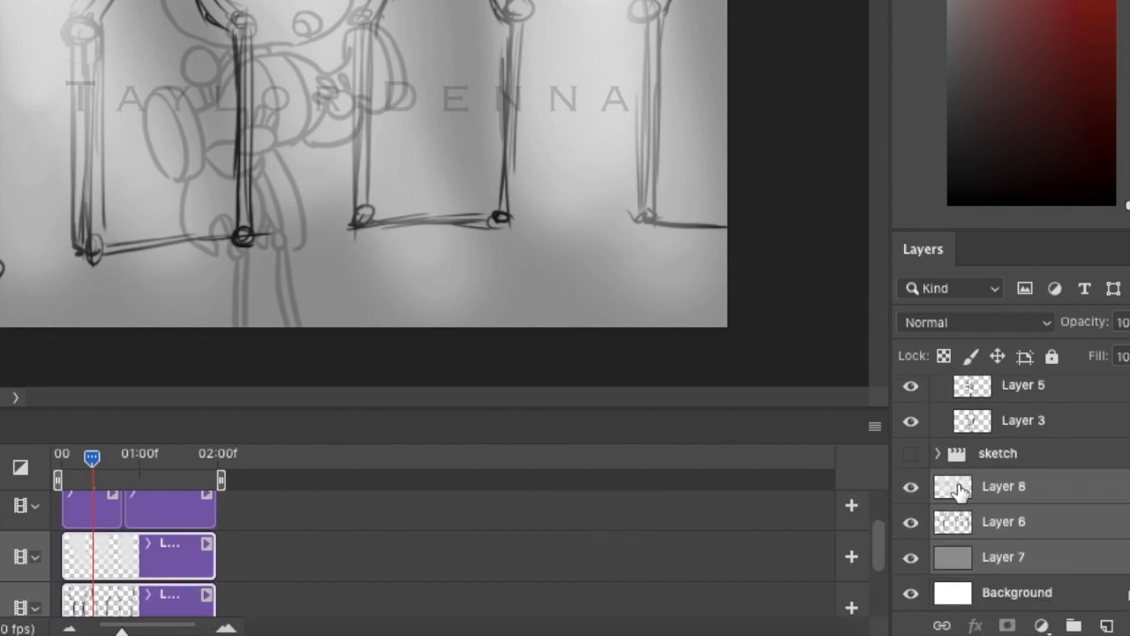
left_click(962, 491)
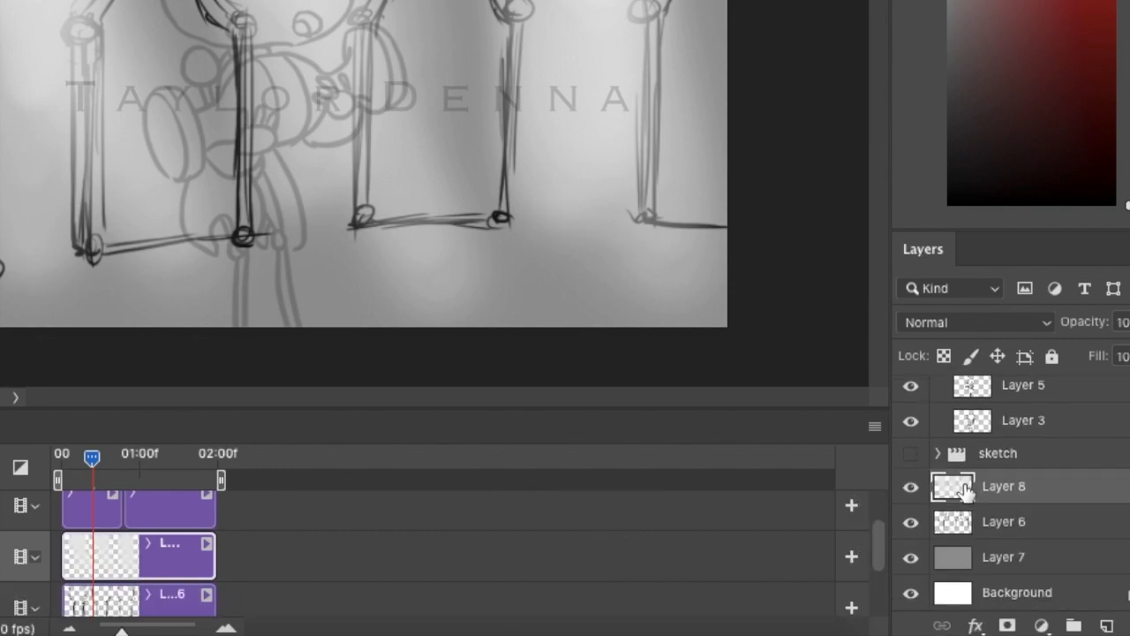
left_click(957, 563, "shift")
key("super+e")
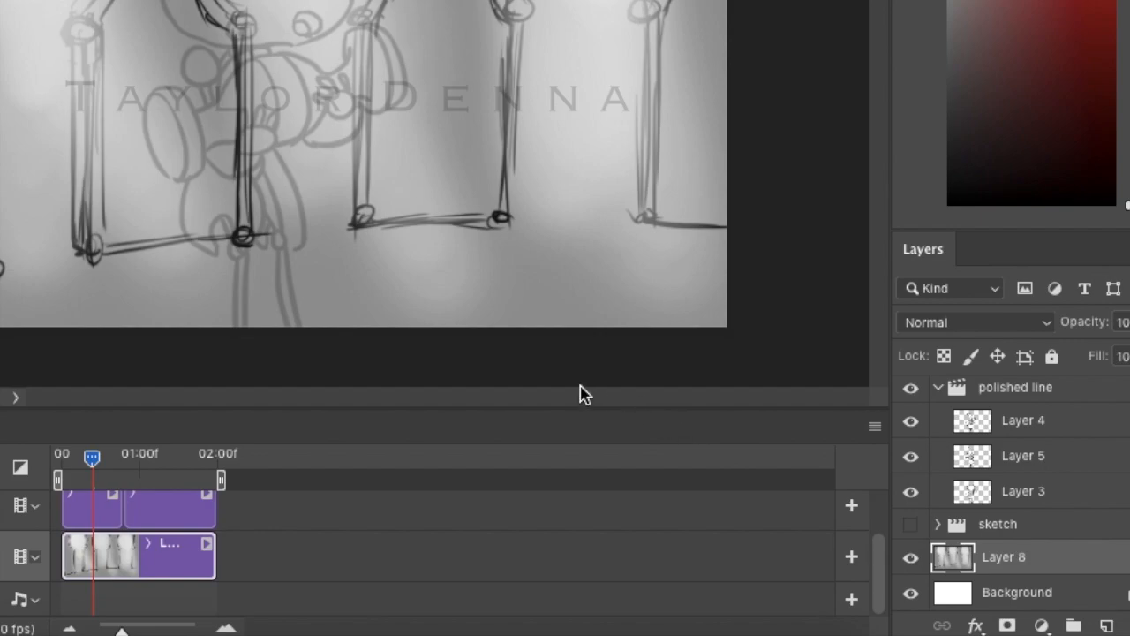
key("super+z")
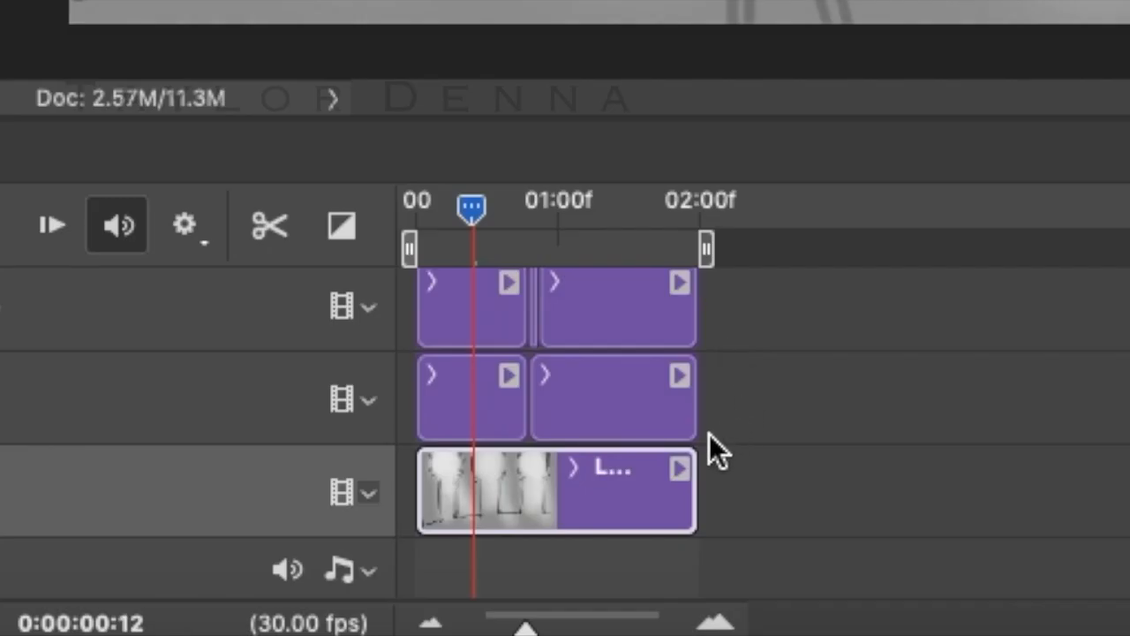
Shorten the merged background clip to about 01:00f and extend it back to 02:00f.
left_click_drag(696, 492, 569, 493)
key("super+z")
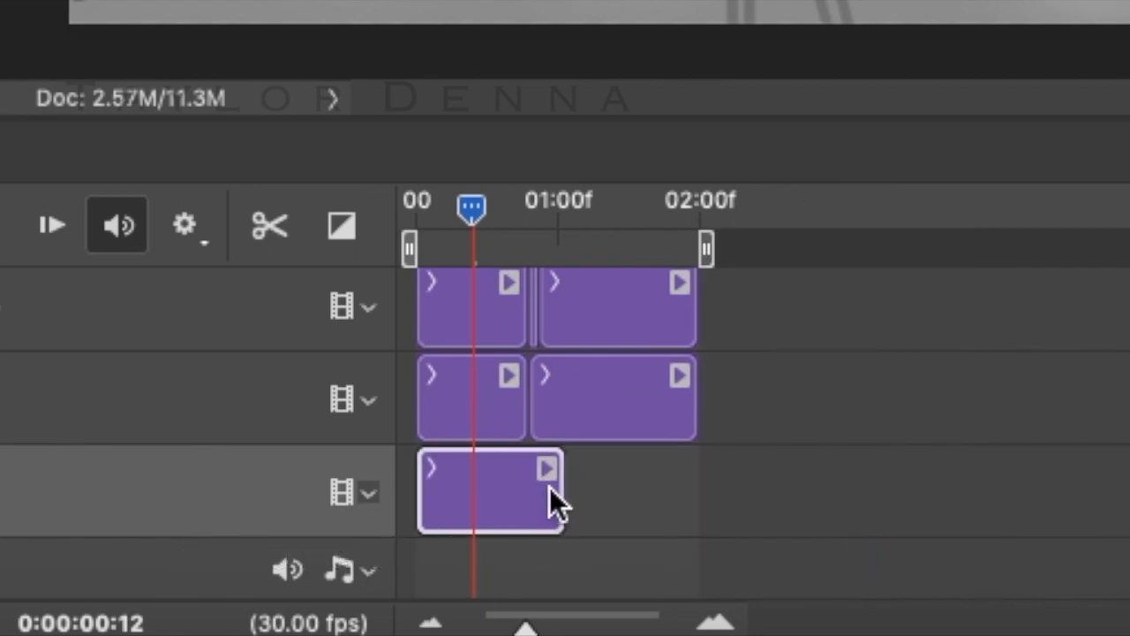
left_click_drag(556, 494, 681, 484)
Rough in the close-up character on Layer 9, and add a line-art layer above it with its clip starting at 02:00f.
mouse_move(496, 221)
left_mouse_down()
mouse_move(417, 232)
mouse_move(617, 240)
mouse_move(450, 274)
mouse_move(638, 256)
mouse_move(464, 315)
left_mouse_up()
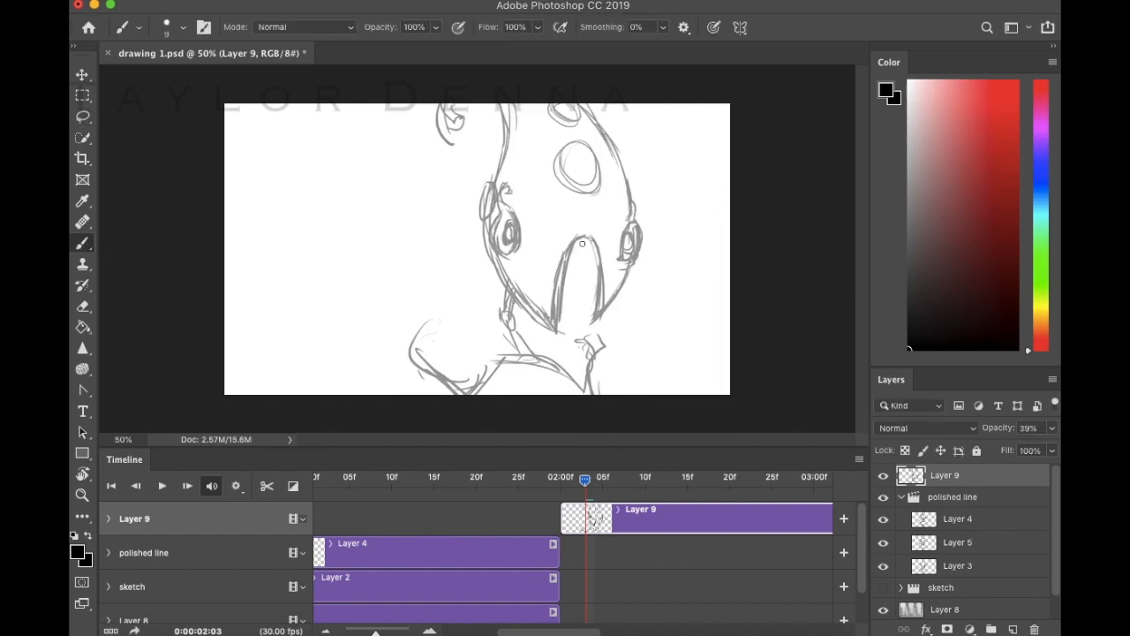
key("e")
left_click(1013, 629)
key("b")
left_click_drag(587, 518, 561, 518)
Ink the close-up character's eyes, brows, mouth edge and lower head outline on Layer 10.
mouse_move(568, 192)
left_mouse_down()
mouse_move(562, 252)
mouse_move(566, 216)
left_mouse_up()
left_click_drag(394, 192, 403, 256)
left_click_drag(396, 192, 405, 256)
left_click_drag(394, 189, 398, 175)
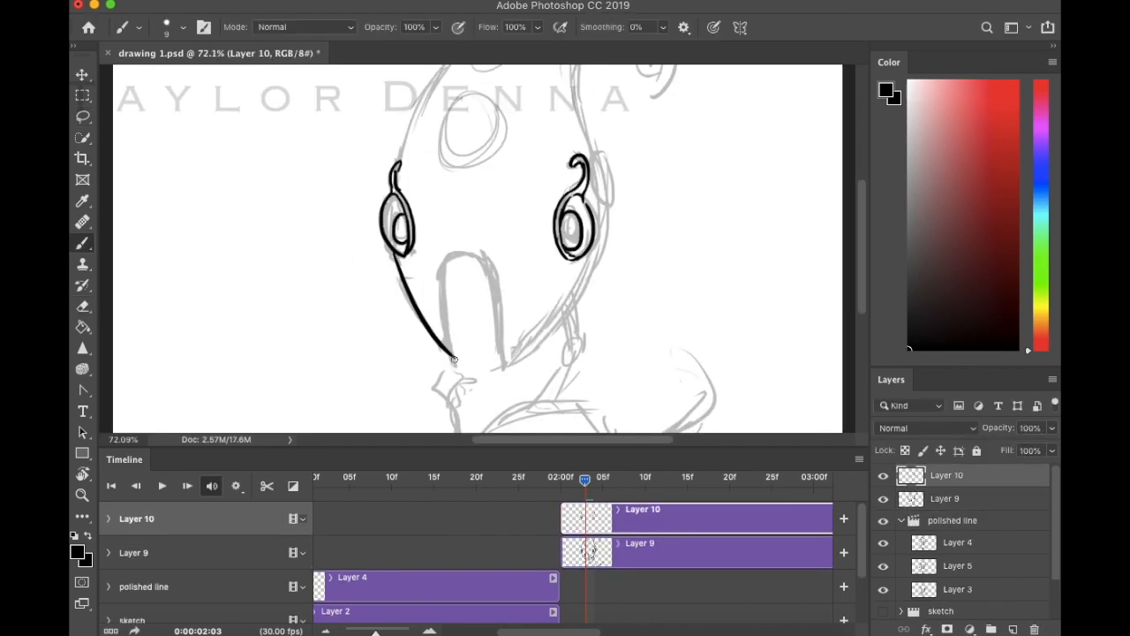
left_click_drag(453, 360, 504, 366)
left_click_drag(593, 256, 505, 366)
Ink the close-up character's neck, arms, upper head outline and curled tip over the sketch.
scroll(471, 256, "down", 3)
left_click_drag(554, 313, 527, 368)
left_click_drag(649, 332, 643, 392)
left_click_drag(457, 339, 446, 388)
scroll(471, 256, "up", 4)
left_click_drag(564, 97, 577, 217)
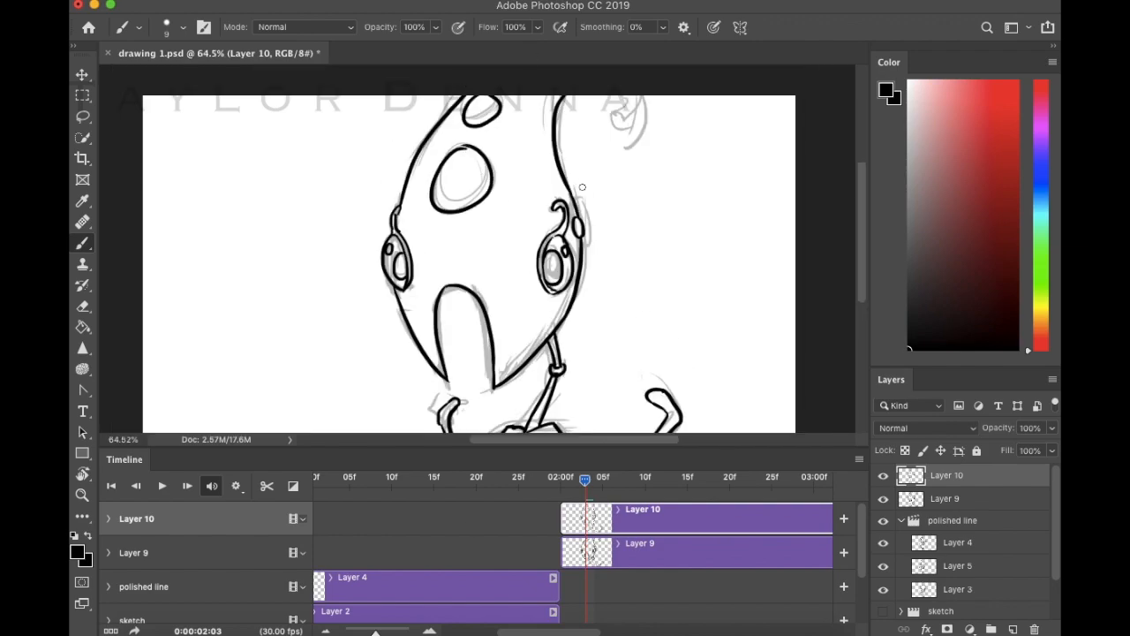
left_click_drag(615, 111, 643, 96)
Create a new layer beneath the sketch group and draw nested square wall frames and sloping floor lines behind the character.
left_click(1012, 628)
left_click_drag(520, 516, 524, 586)
left_click_drag(346, 86, 404, 170)
left_click_drag(442, 110, 505, 200)
left_click_drag(451, 124, 486, 188)
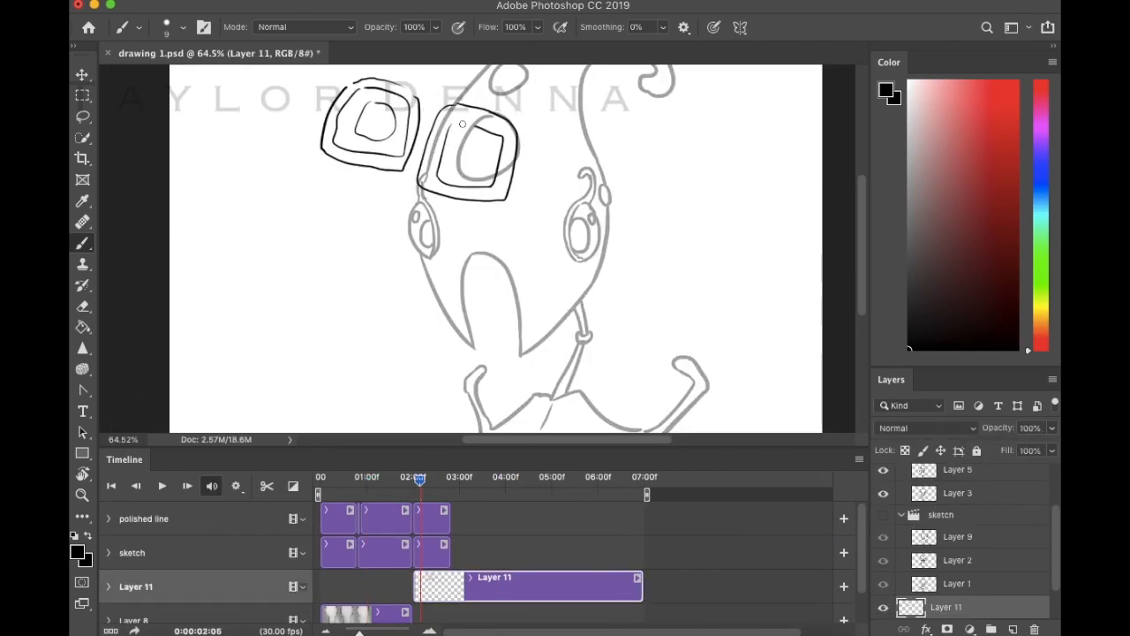
left_click_drag(413, 105, 521, 236)
left_click_drag(169, 330, 500, 421)
left_click_drag(169, 352, 408, 431)
Draw more background frames around the character and across both sides of the close-up scene.
key("e")
key("b")
scroll(470, 256, "down", 3)
left_click_drag(544, 128, 651, 263)
left_click_drag(363, 252, 442, 360)
left_click_drag(325, 225, 287, 312)
left_click_drag(497, 284, 610, 387)
left_click_drag(671, 293, 757, 388)
Add two more layers for the close-up scene's background and brush shading across its upper area.
mouse_move(419, 479)
left_mouse_down()
mouse_move(389, 481)
mouse_move(421, 480)
left_mouse_up()
left_click(1012, 628)
left_click(1013, 628)
left_click_drag(592, 199, 292, 132)
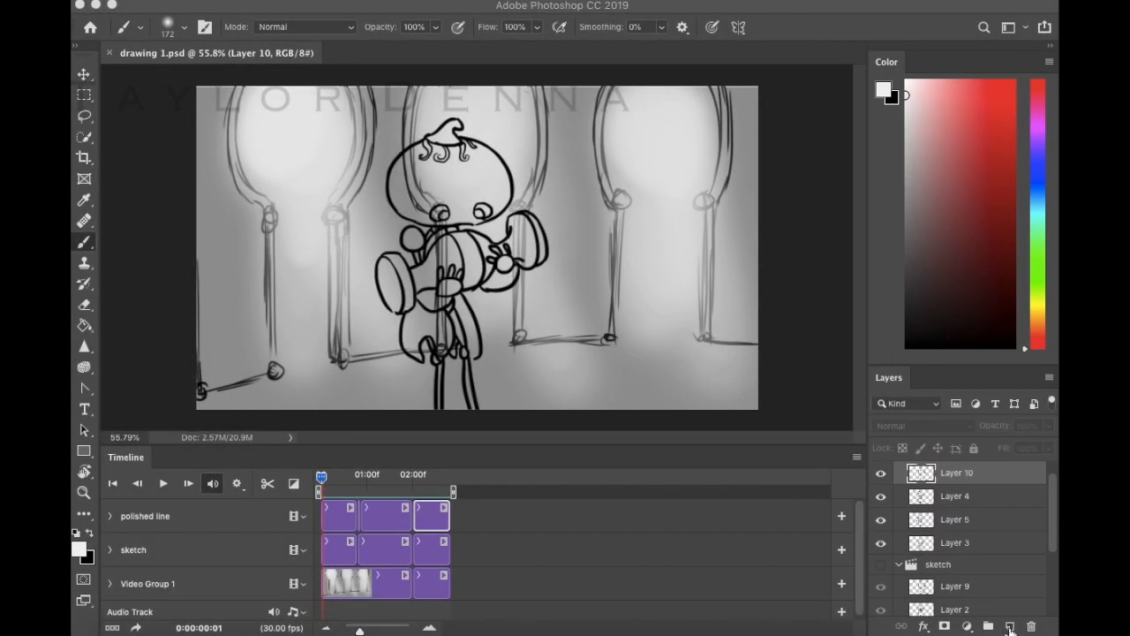
Add a new layer beneath the sketch group, start its clip at the beginning of the timeline and fill it with flat dark grey.
left_click(1009, 626)
left_click_drag(512, 514, 575, 574)
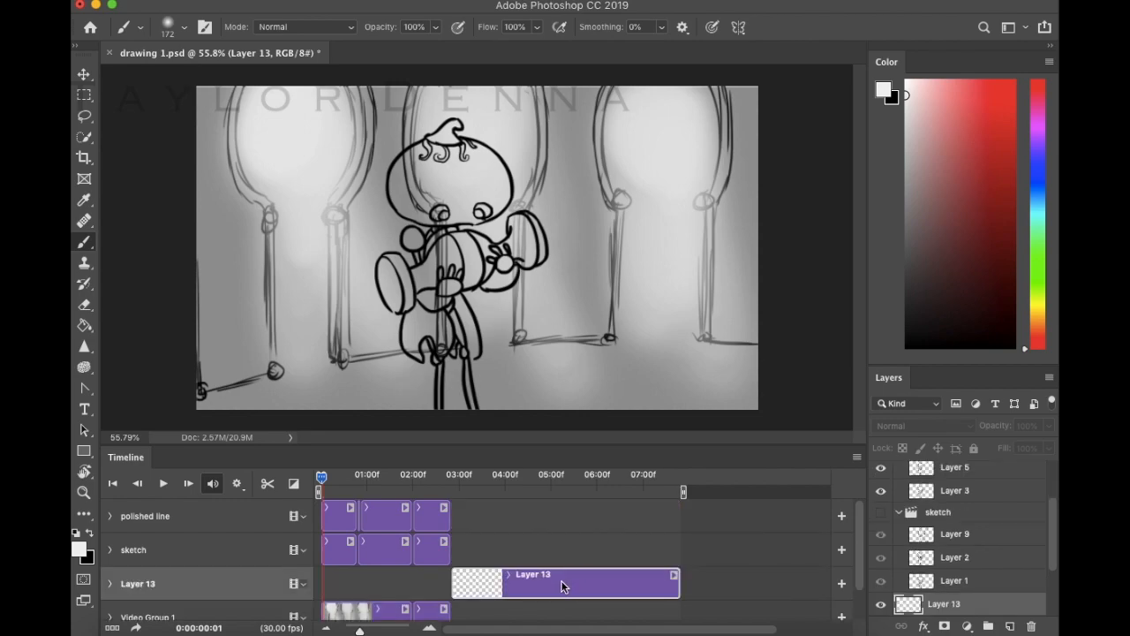
left_click_drag(485, 582, 354, 585)
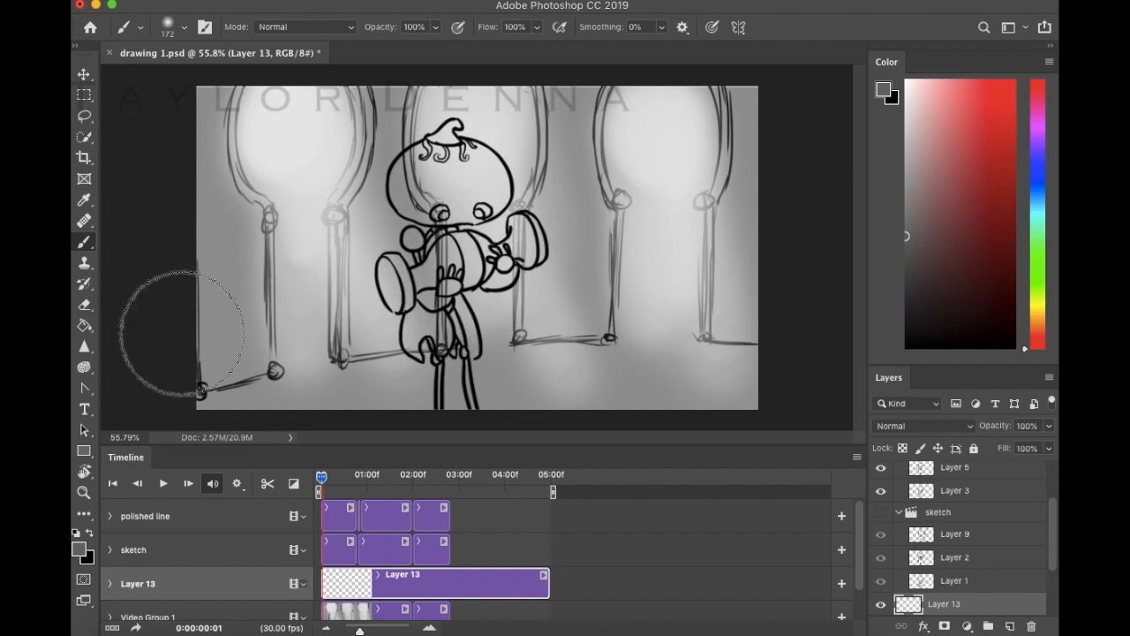
left_click(87, 327)
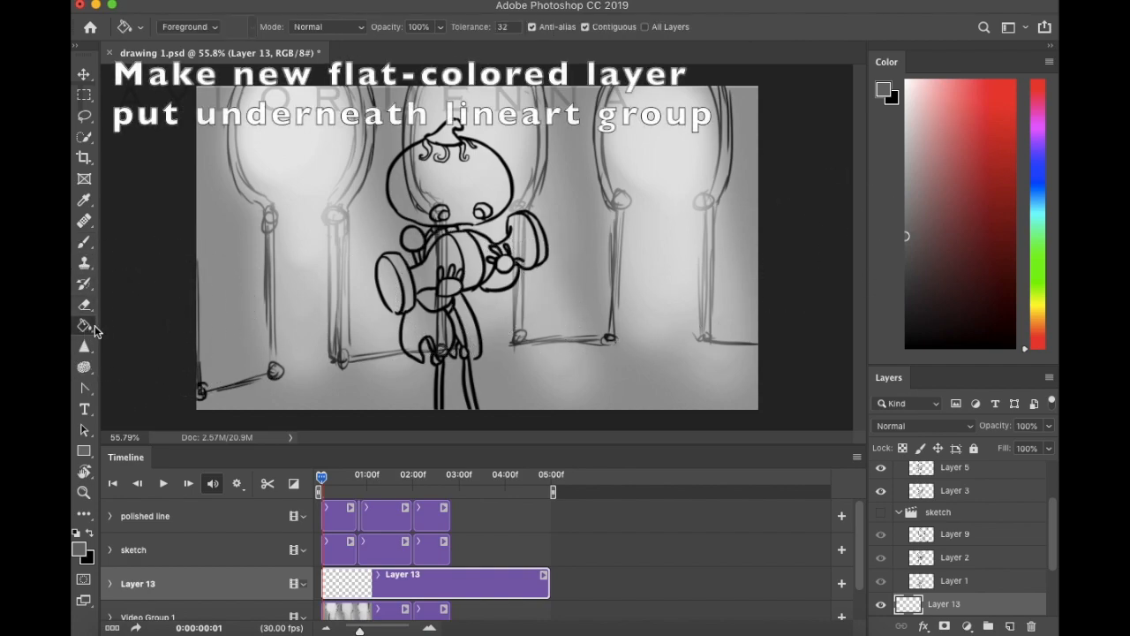
left_click(396, 266)
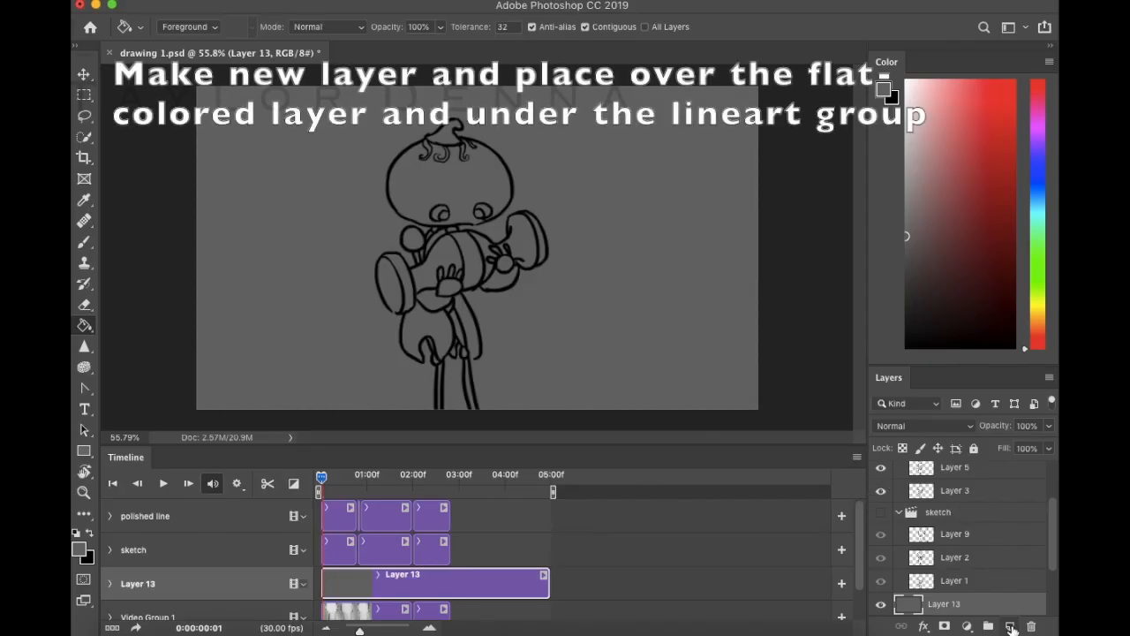
Add another layer above the grey fill and choose the Hard Round Pressure Size brush with white as the colour.
left_click(1010, 626)
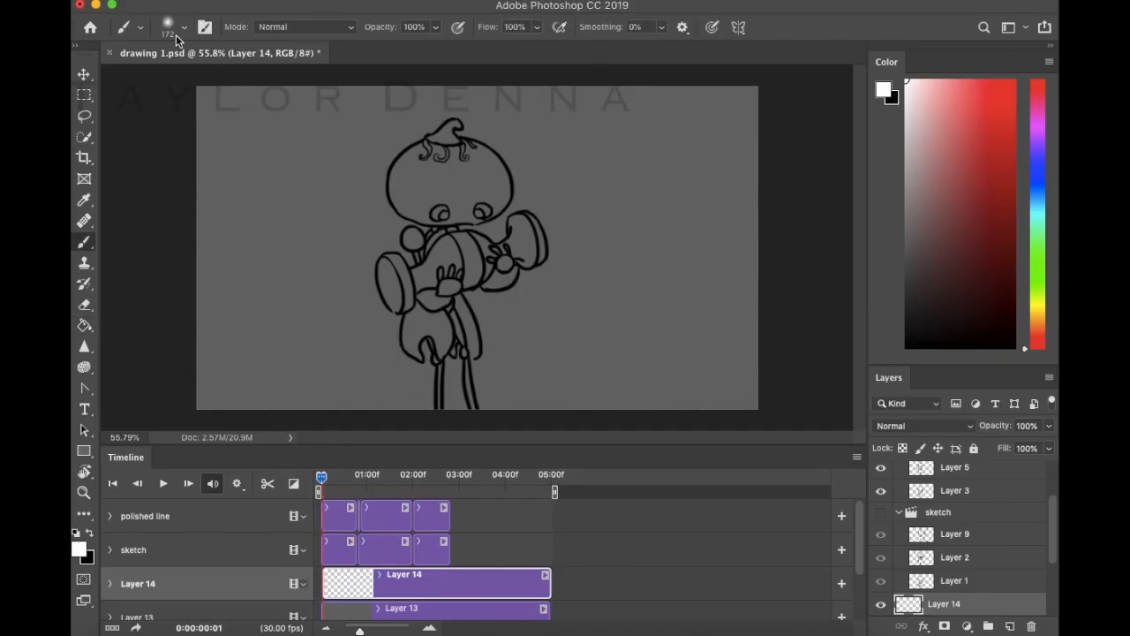
left_click(183, 28)
left_click(374, 413)
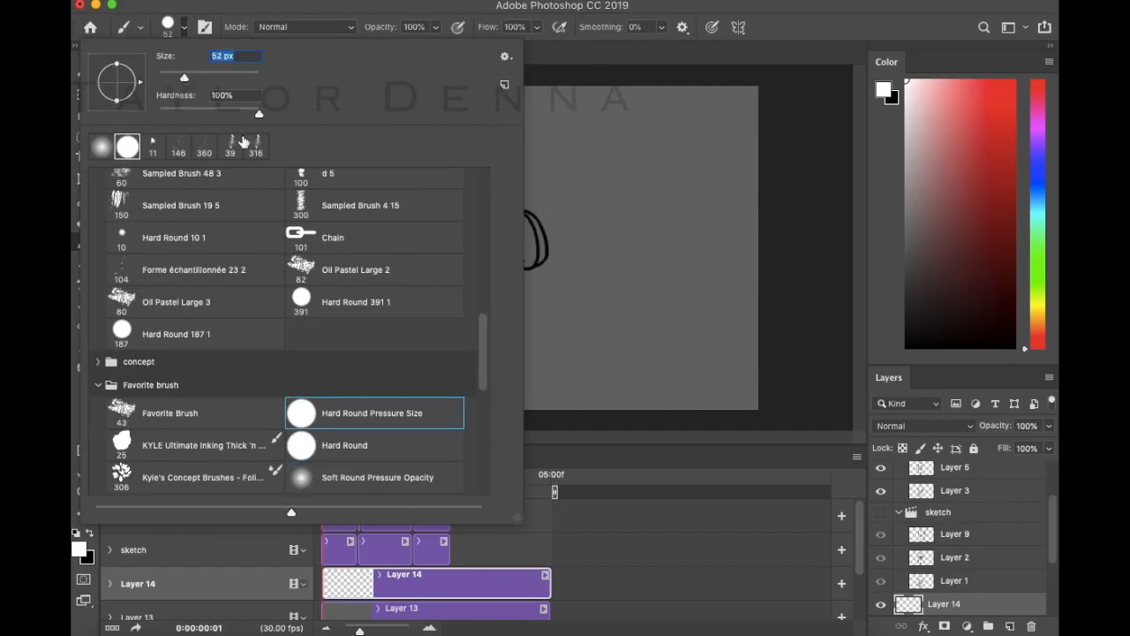
left_click(184, 29)
Paint the first pose's head and upper body white beneath the line art, reducing the brush to 41 px for tighter areas.
scroll(430, 231, "up", 5)
mouse_move(458, 220)
left_mouse_down()
mouse_move(484, 249)
mouse_move(494, 231)
mouse_move(442, 353)
mouse_move(397, 300)
mouse_move(415, 317)
mouse_move(554, 249)
mouse_move(549, 304)
left_mouse_up()
scroll(504, 309, "down", 5)
mouse_move(490, 274)
left_mouse_down()
mouse_move(442, 295)
mouse_move(438, 322)
left_mouse_up()
left_click(184, 28)
left_click_drag(183, 79, 179, 79)
scroll(477, 229, "up", 10)
mouse_move(468, 216)
left_mouse_down()
mouse_move(448, 200)
mouse_move(388, 251)
mouse_move(442, 283)
mouse_move(556, 287)
mouse_move(570, 246)
mouse_move(579, 259)
left_mouse_up()
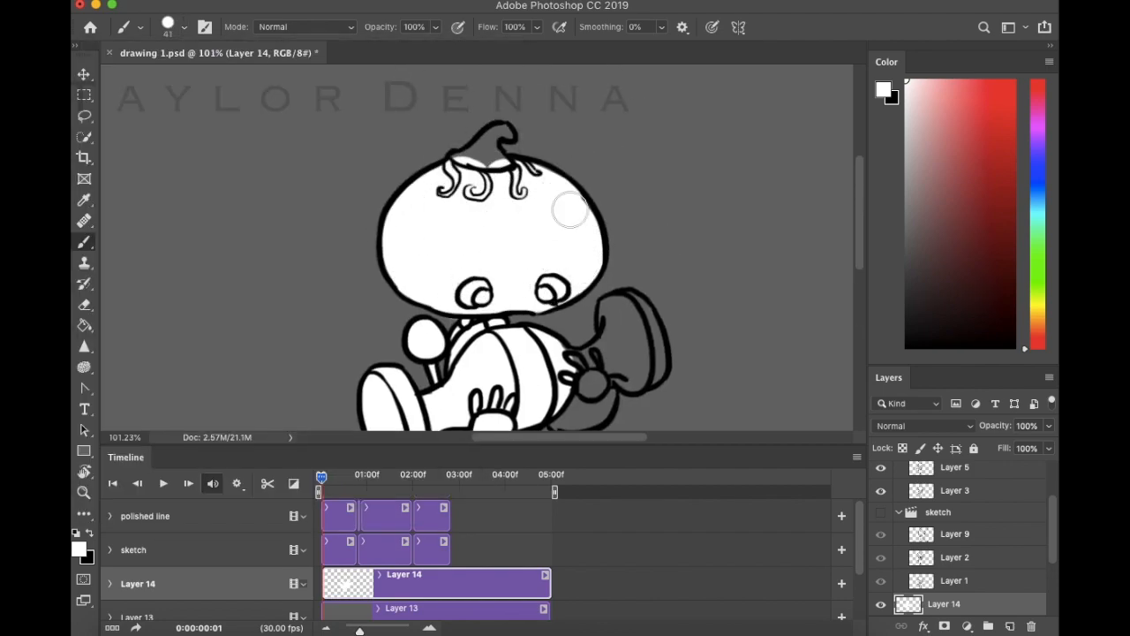
Fill the rest of the first pose with white, covering the raised boot, hand, coat tails and legs.
scroll(496, 137, "down", 5)
mouse_move(539, 212)
left_mouse_down()
mouse_move(587, 163)
mouse_move(603, 203)
mouse_move(547, 239)
left_mouse_up()
scroll(530, 247, "down", 5)
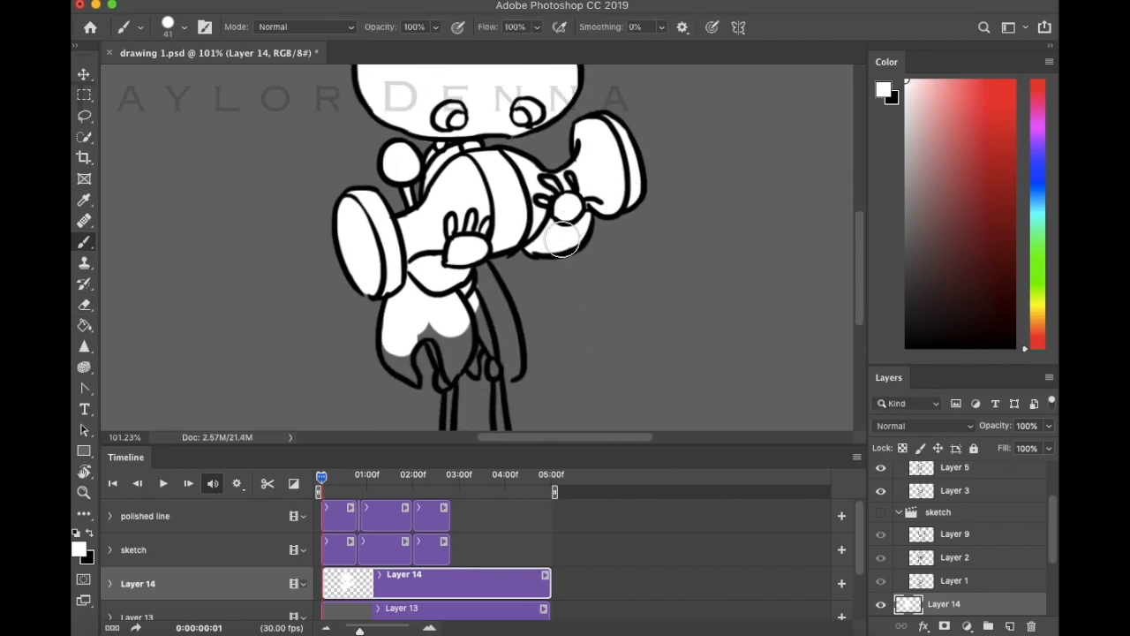
mouse_move(475, 265)
left_mouse_down()
mouse_move(462, 295)
mouse_move(497, 307)
left_mouse_up()
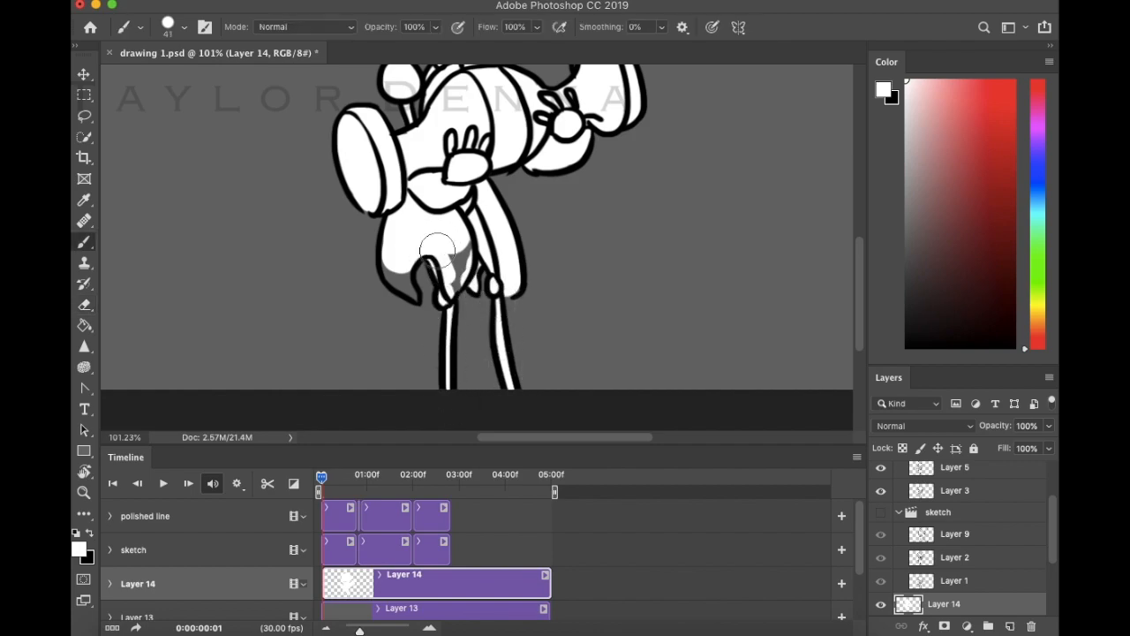
scroll(396, 230, "up", 10)
scroll(436, 330, "down", 5)
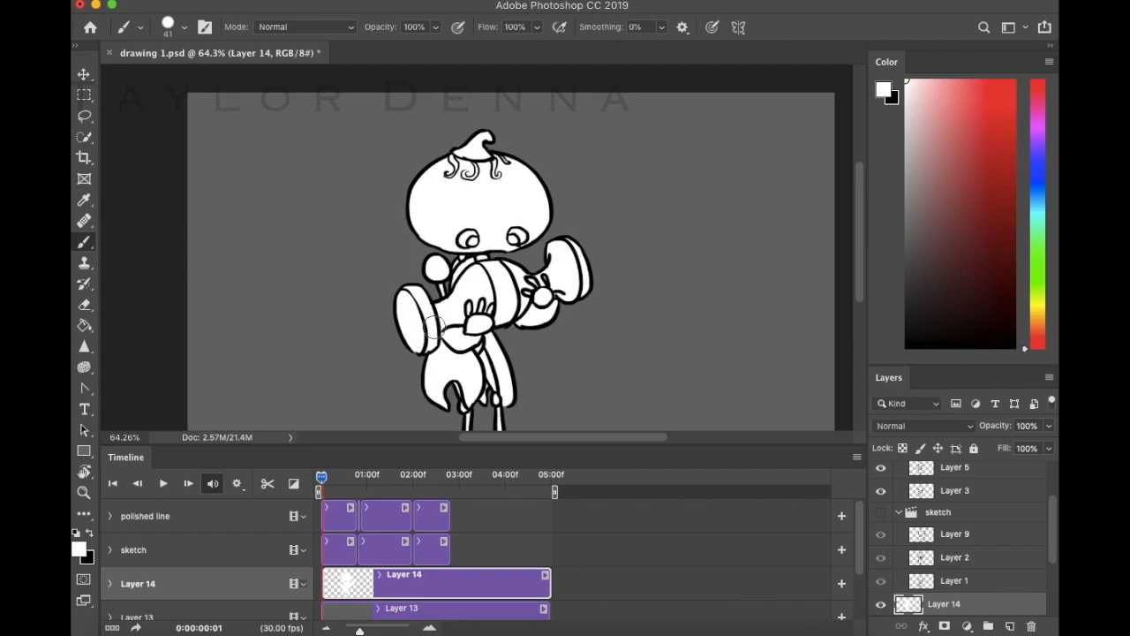
Add a new layer starting at 0:00:00:24, move Layer 14 above the sketch group and trim its clip to end at that frame.
left_click_drag(321, 477, 359, 479)
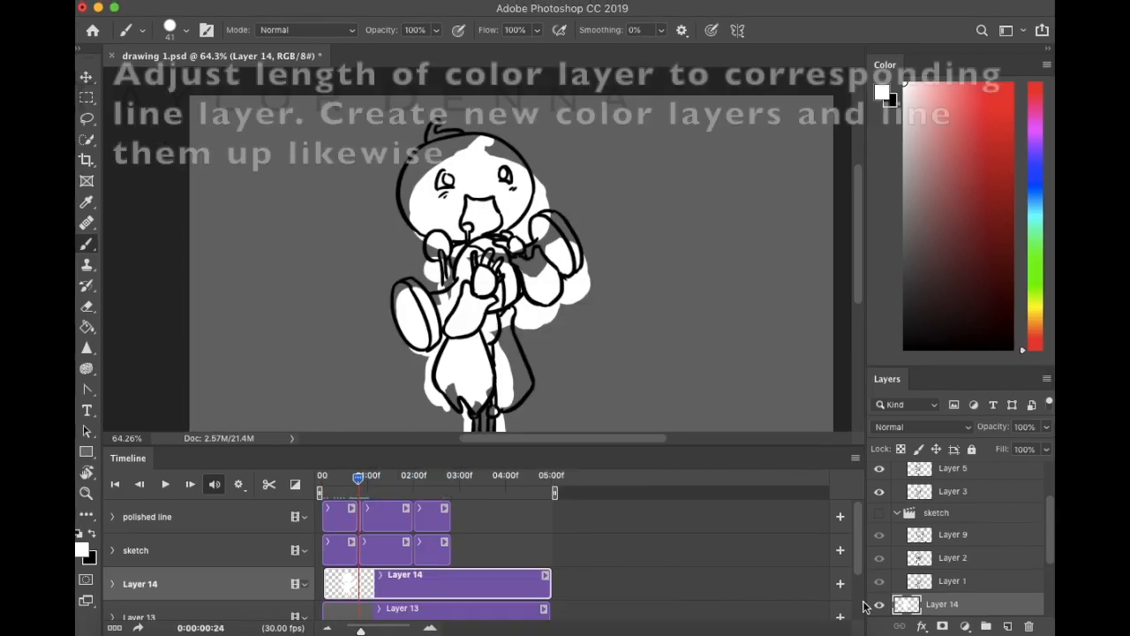
left_click(1007, 626)
scroll(556, 592, "down", 2)
scroll(530, 592, "up", 1)
left_click_drag(364, 605, 366, 526)
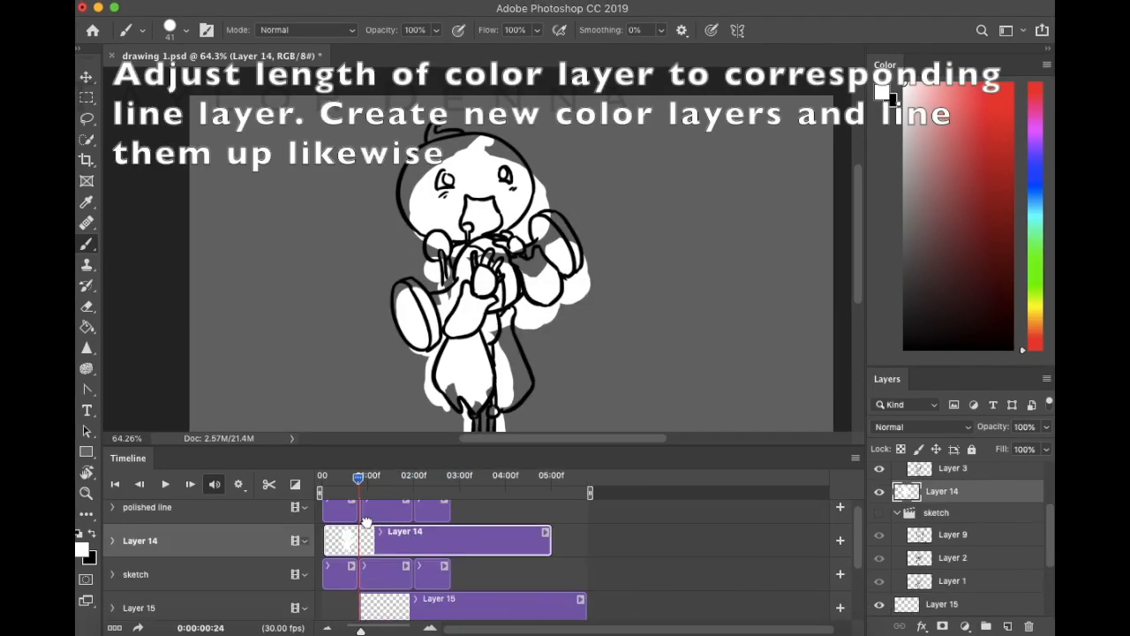
left_click_drag(550, 539, 359, 540)
Move Layer 15 above the sketch group and paint the next pose's figure white within its outlines.
left_click_drag(396, 607, 397, 530)
left_click_drag(360, 630, 371, 630)
left_click_drag(446, 165, 455, 140)
left_click_drag(540, 249, 493, 314)
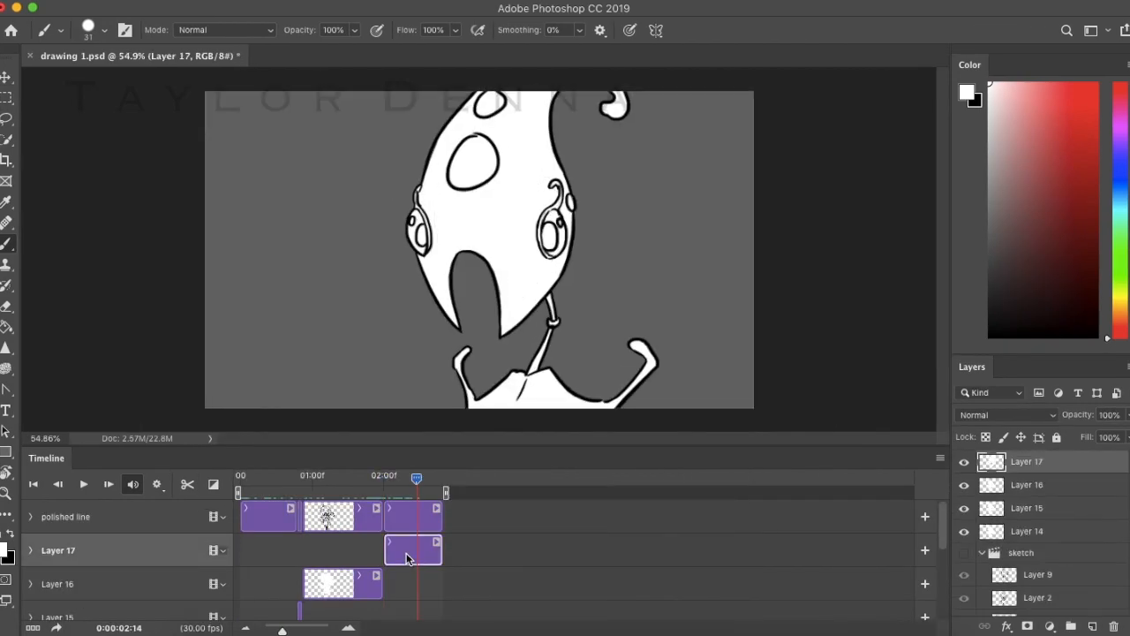
Gather the colour layers 14 to 17 into a single video group named color group.
mouse_move(406, 552)
left_mouse_down()
mouse_move(353, 552)
mouse_move(343, 527)
left_mouse_up()
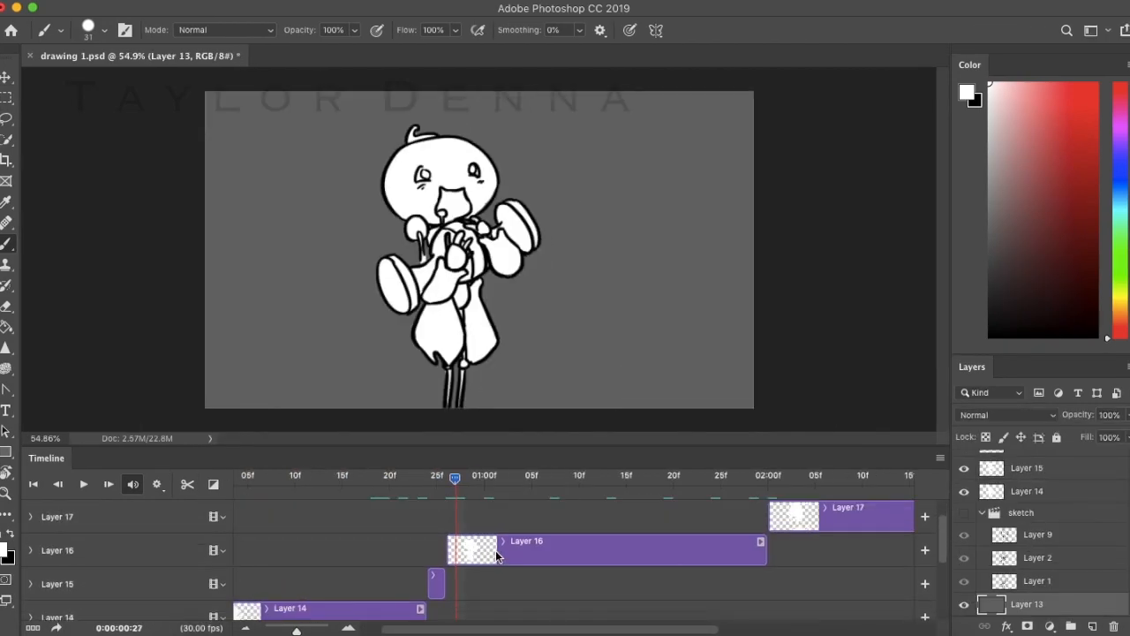
scroll(1046, 466, "up", 1)
left_click(1047, 461)
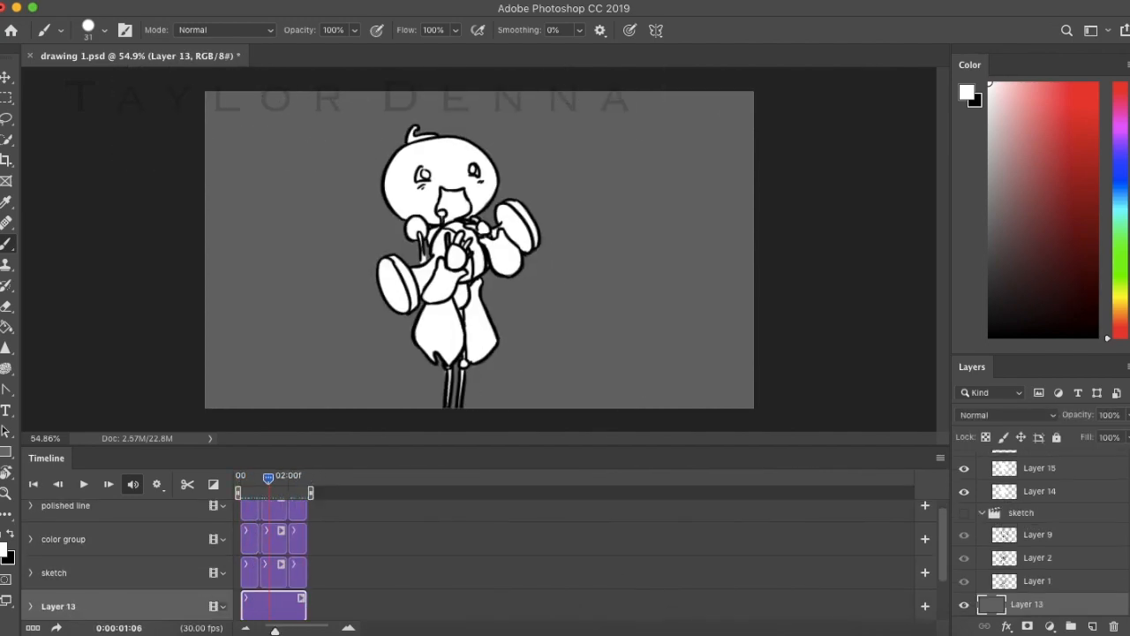
Rename the video group holding Layers 8 and 12 as background and hide the flat grey Layer 13.
scroll(1041, 537, "down", 4)
double_click(1035, 537)
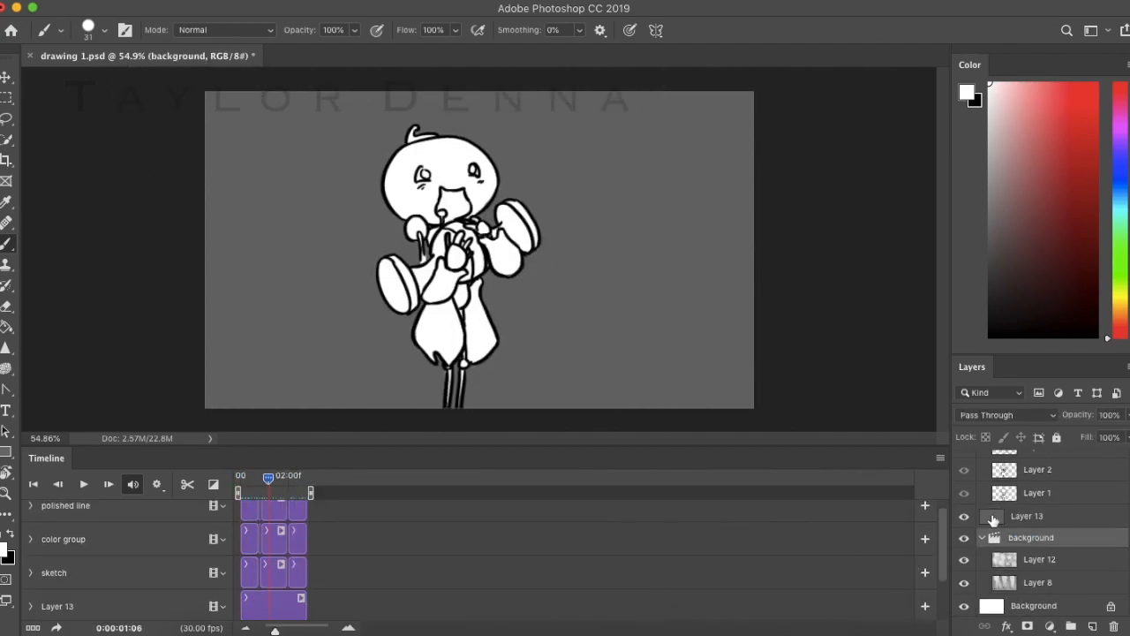
left_click(964, 516)
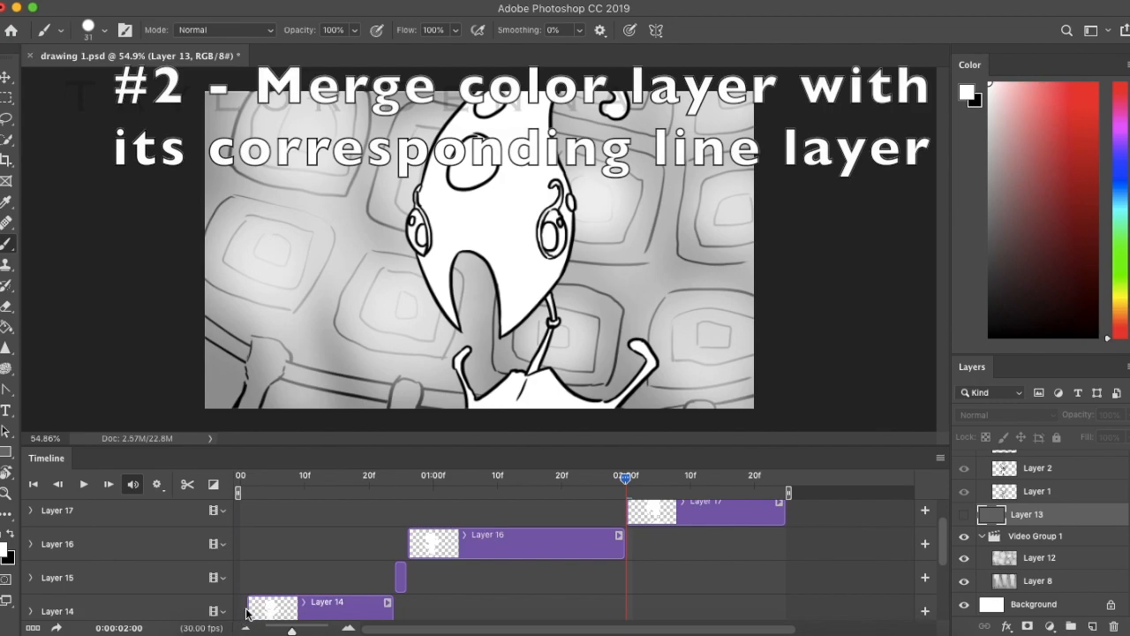
left_click(244, 606)
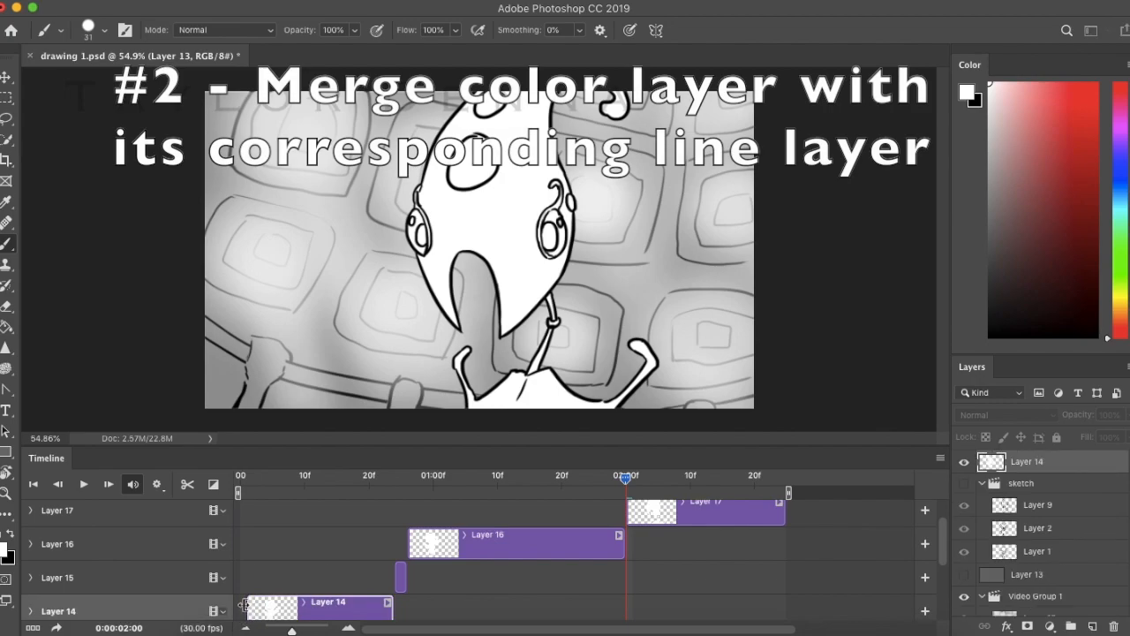
scroll(369, 555, "up", 1)
scroll(367, 547, "down", 3)
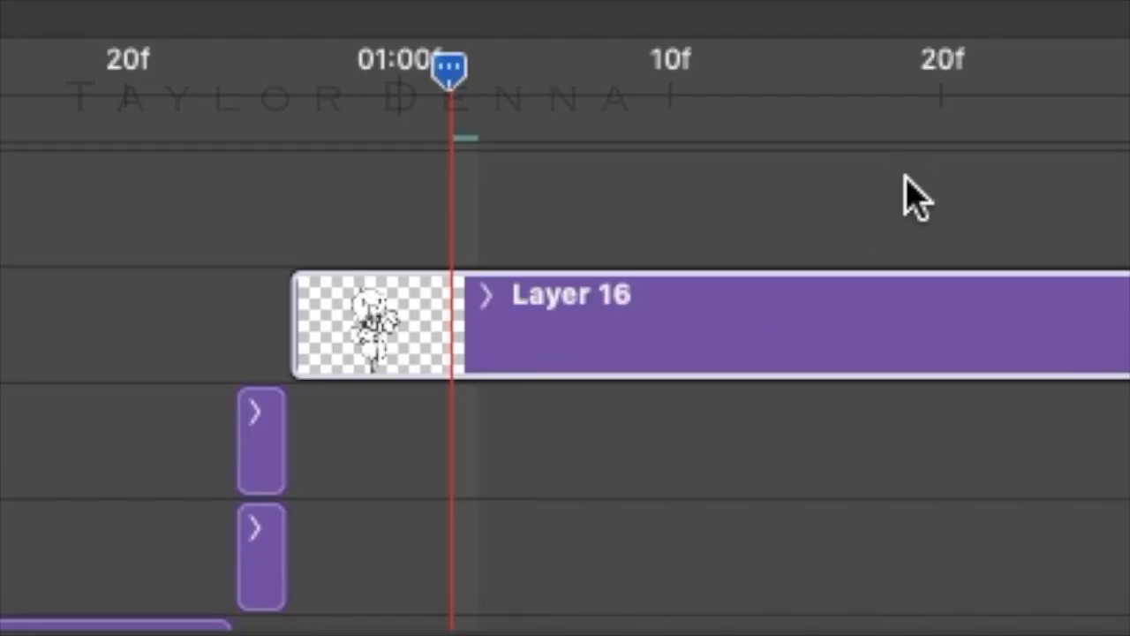
left_click_drag(711, 348, 190, 348)
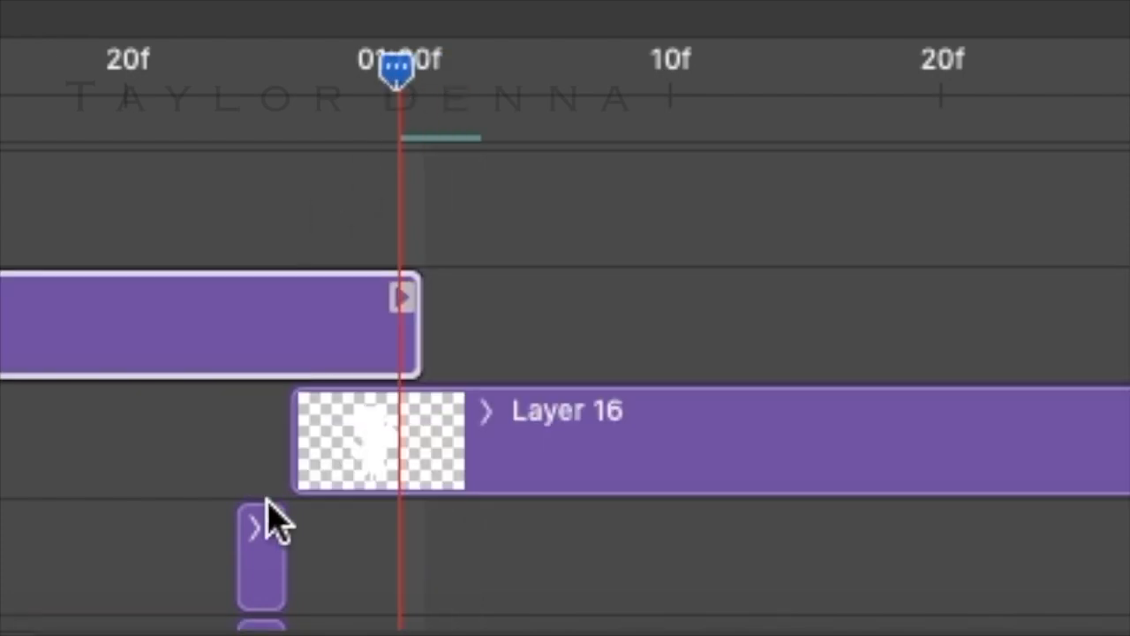
left_click_drag(265, 326, 945, 325)
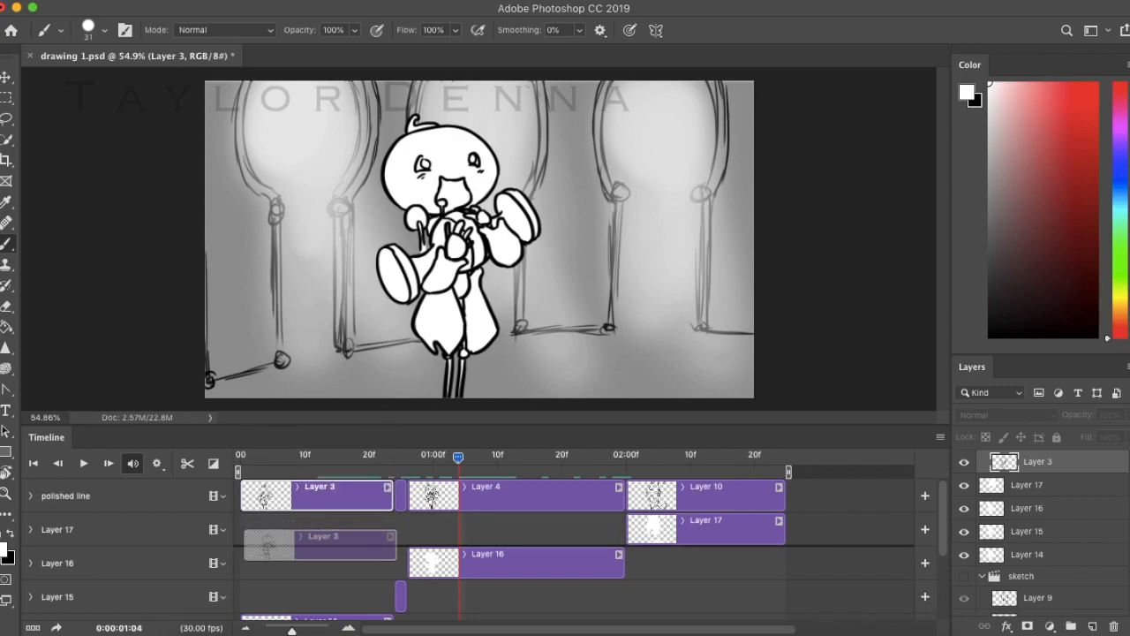
Move Layer 3 out of the polished line group onto its own top track and place Layer 14 directly beneath it.
left_click_drag(317, 545, 318, 547)
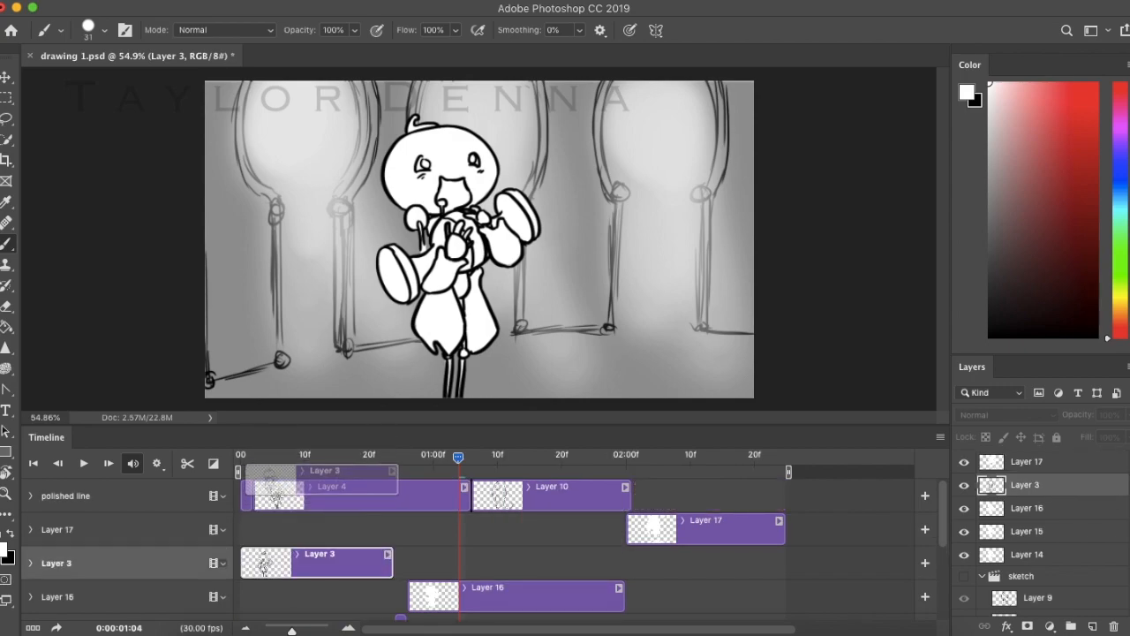
left_click_drag(318, 481, 318, 485)
left_click_drag(458, 458, 375, 457)
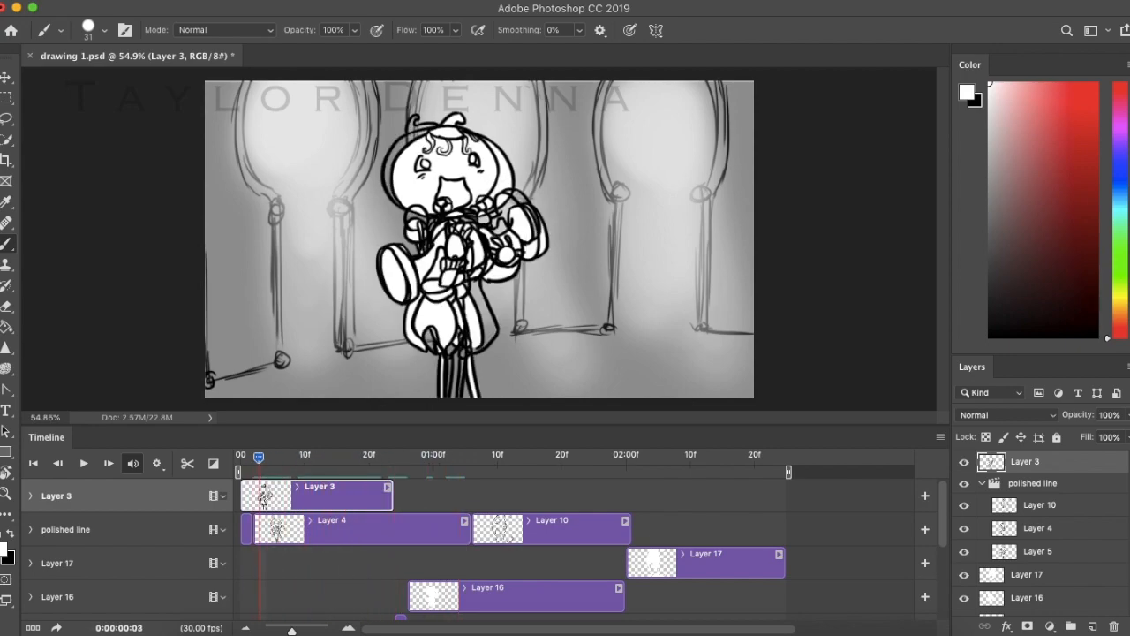
left_click_drag(318, 494, 318, 550)
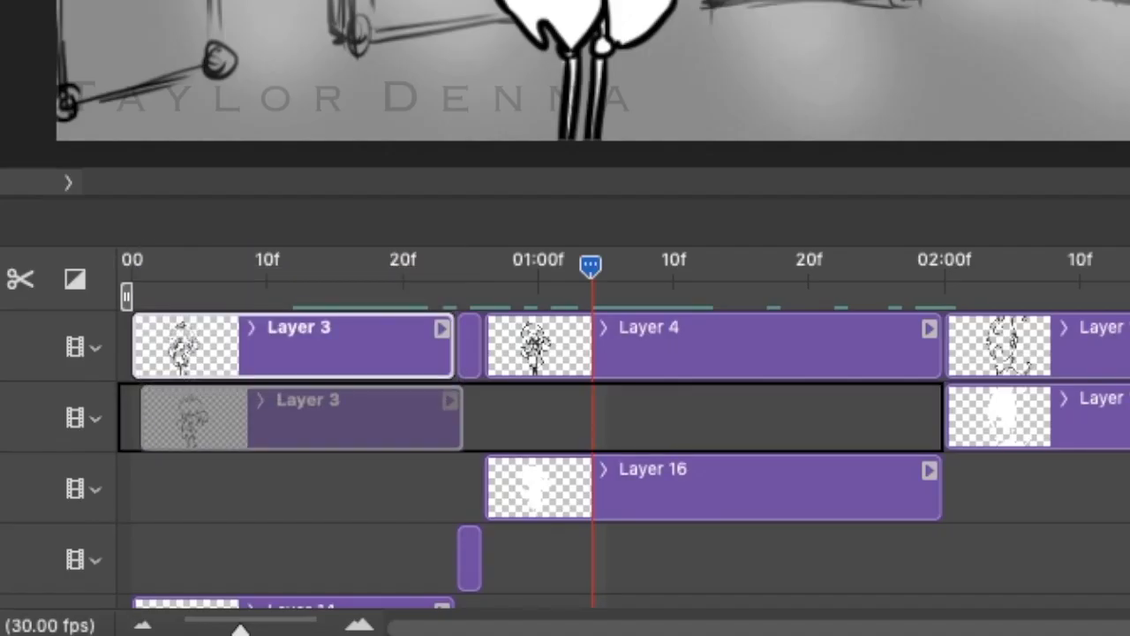
left_click_drag(318, 486, 327, 302)
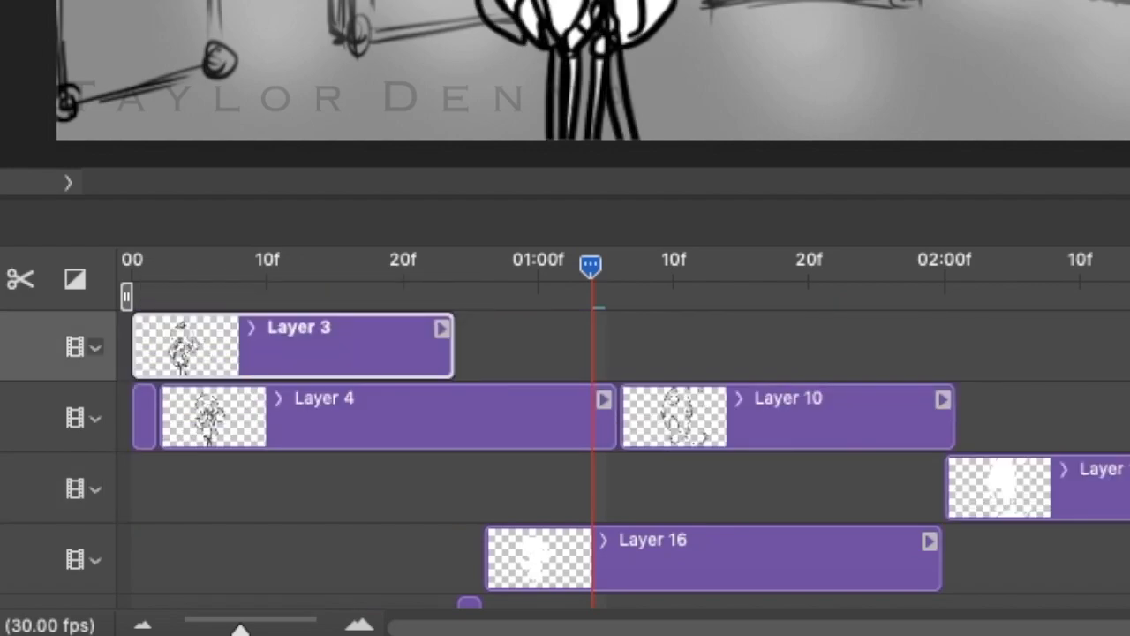
left_click_drag(590, 265, 173, 264)
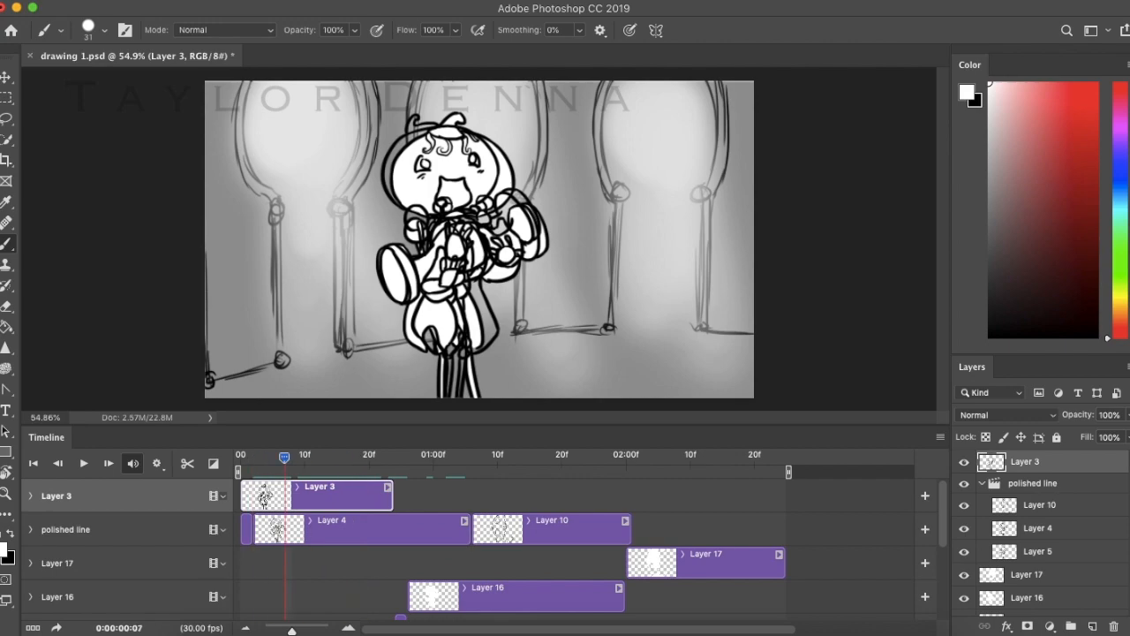
scroll(574, 547, "down", 3)
left_click_drag(317, 593, 318, 496)
scroll(573, 547, "up", 1)
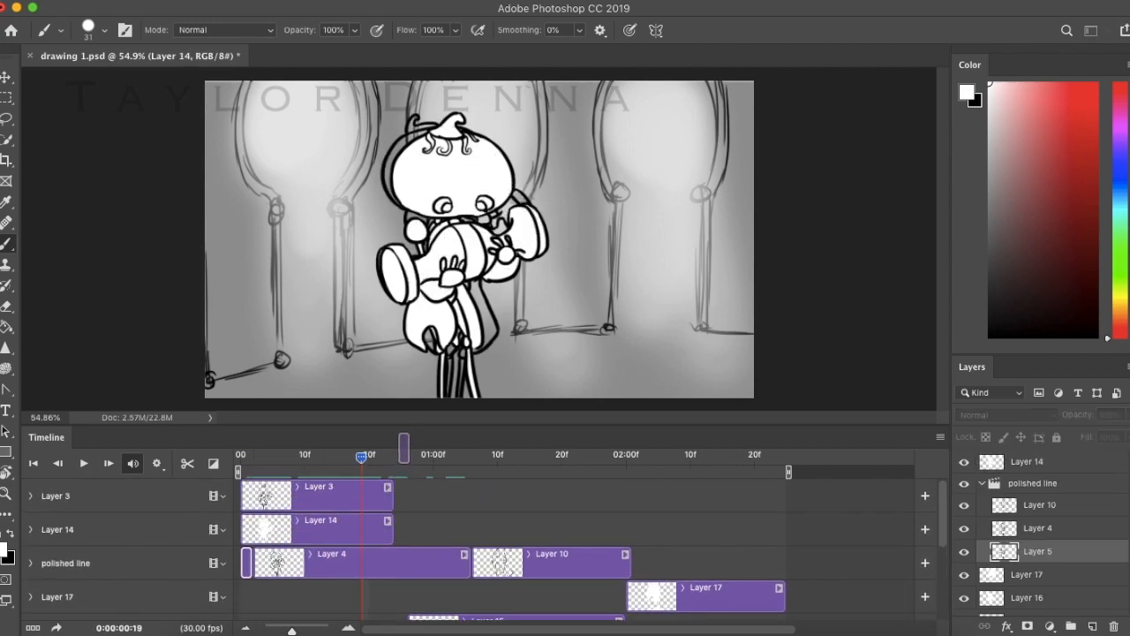
Move Layers 5 and 4 out of the polished line group onto their own tracks, aligned in time with Layers 15 and 16.
left_click_drag(1037, 551, 1024, 456)
left_click_drag(323, 495, 400, 496)
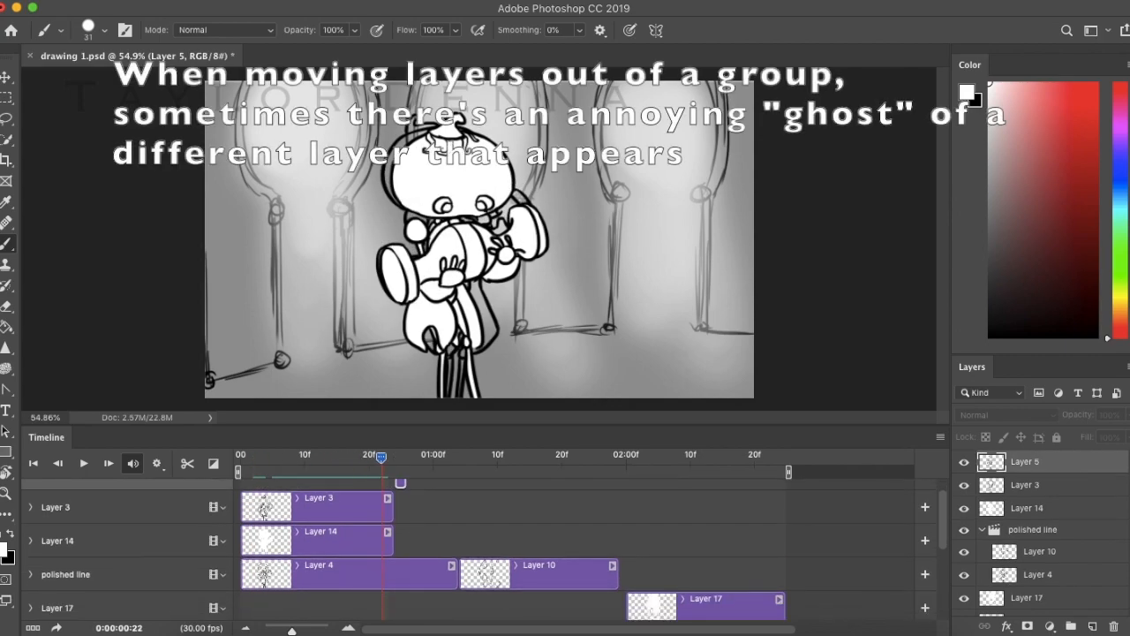
left_click_drag(1038, 574, 1024, 456)
left_click_drag(503, 496, 517, 496)
scroll(503, 539, "down", 3)
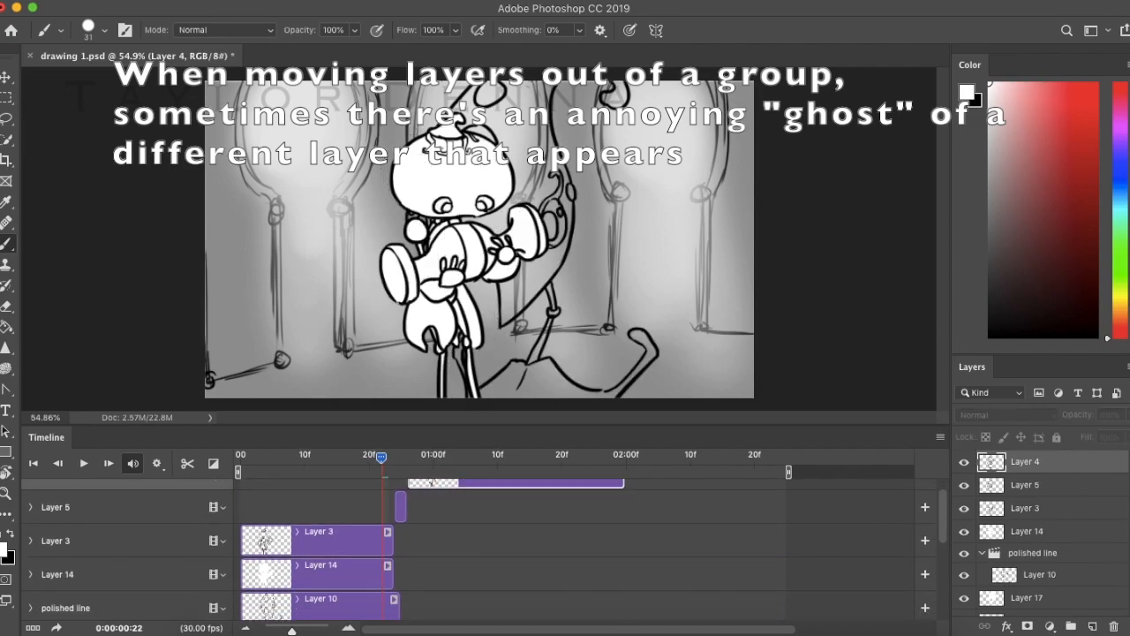
Move Layer 10 out of the polished line group to start at 02:00f, and scrub the playhead across the frames to clear ghost images.
left_click_drag(344, 575, 401, 479)
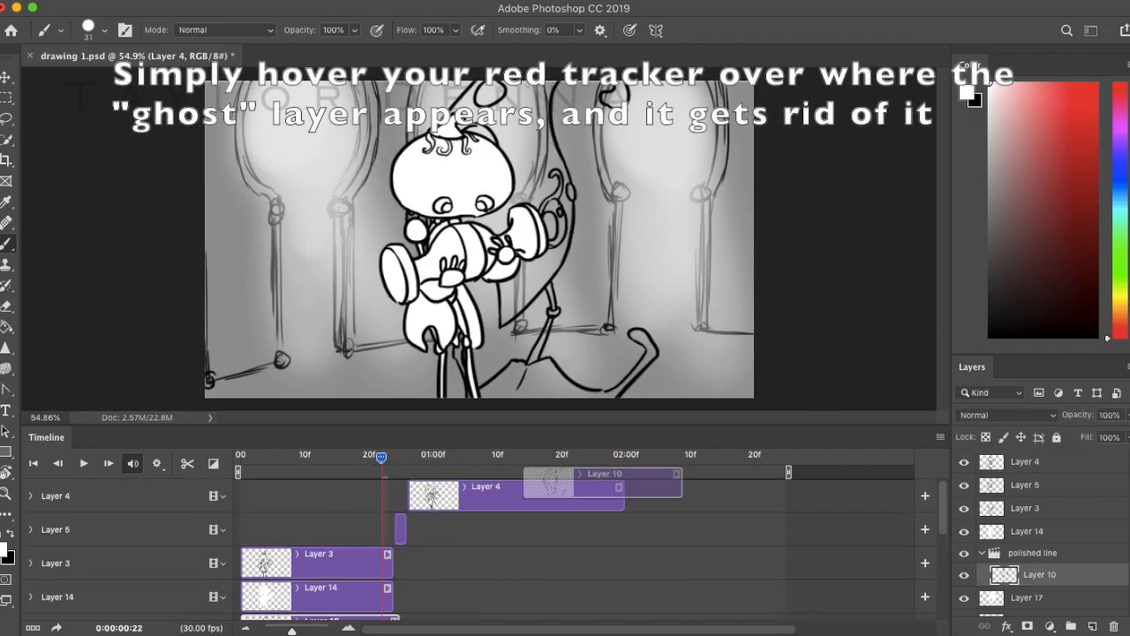
left_click_drag(601, 482, 618, 484)
left_click_drag(320, 496, 521, 497)
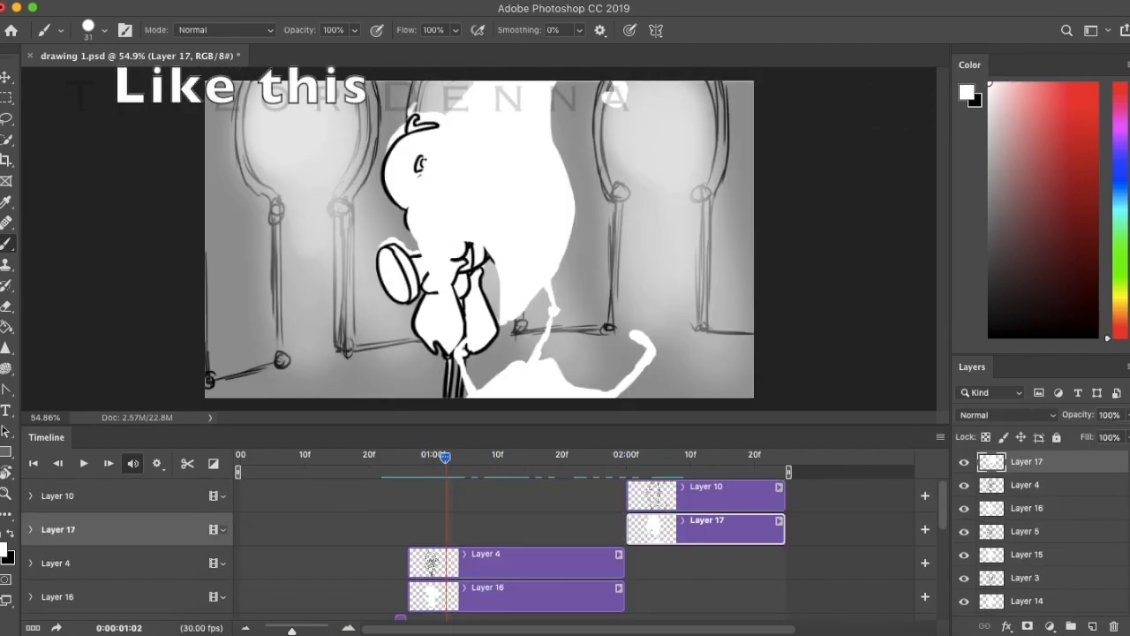
key("Right")
key("Left")
mouse_move(452, 457)
left_mouse_down()
mouse_move(625, 457)
mouse_move(310, 458)
mouse_move(651, 458)
left_mouse_up()
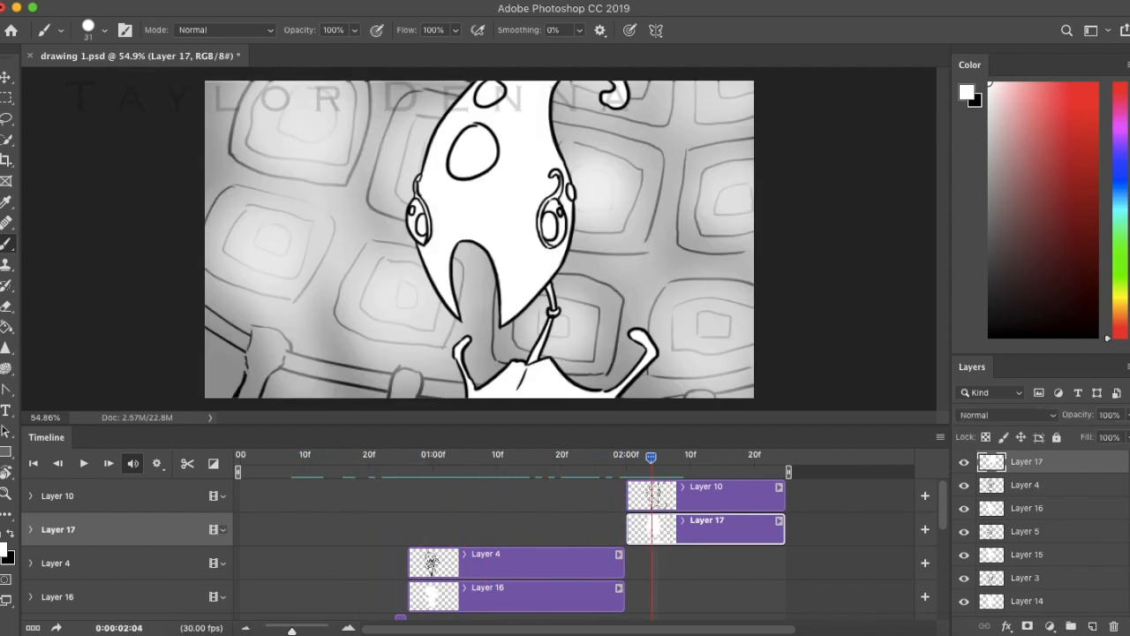
Merge line Layers 10, 4, 5 and 3 down into their matching colour Layers 17, 16, 15 and 14.
left_click(724, 496)
key("super+e")
left_click_drag(651, 457, 342, 457)
left_click(530, 529)
key("super+e")
scroll(400, 535, "down", 3)
left_click(400, 536)
key("super+e")
left_click(343, 569)
key("super+e")
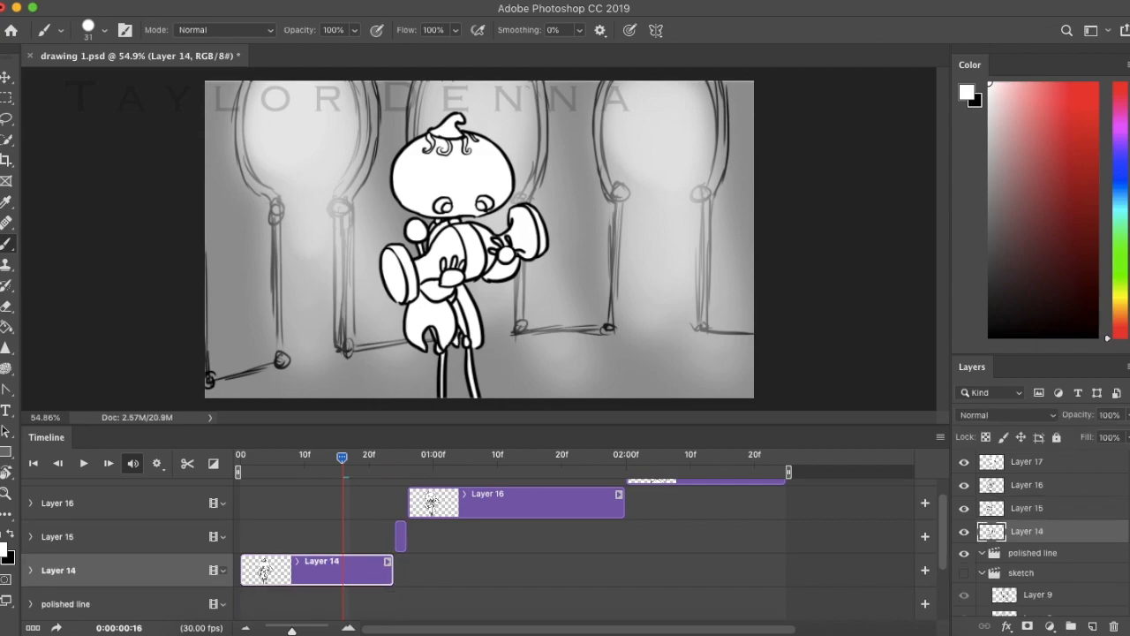
Combine the merged Layers 14, 15, 16 and 17 in sequence on a single video group track.
left_click_drag(343, 571, 342, 537)
left_click_drag(521, 503, 520, 536)
scroll(529, 530, "up", 3)
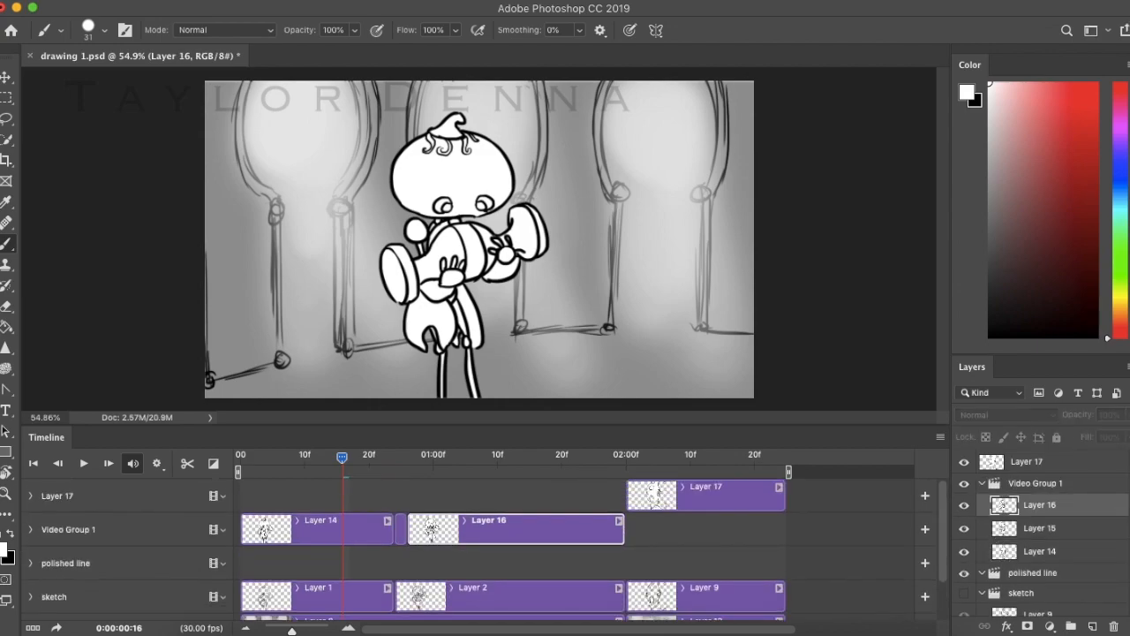
left_click_drag(706, 495, 706, 529)
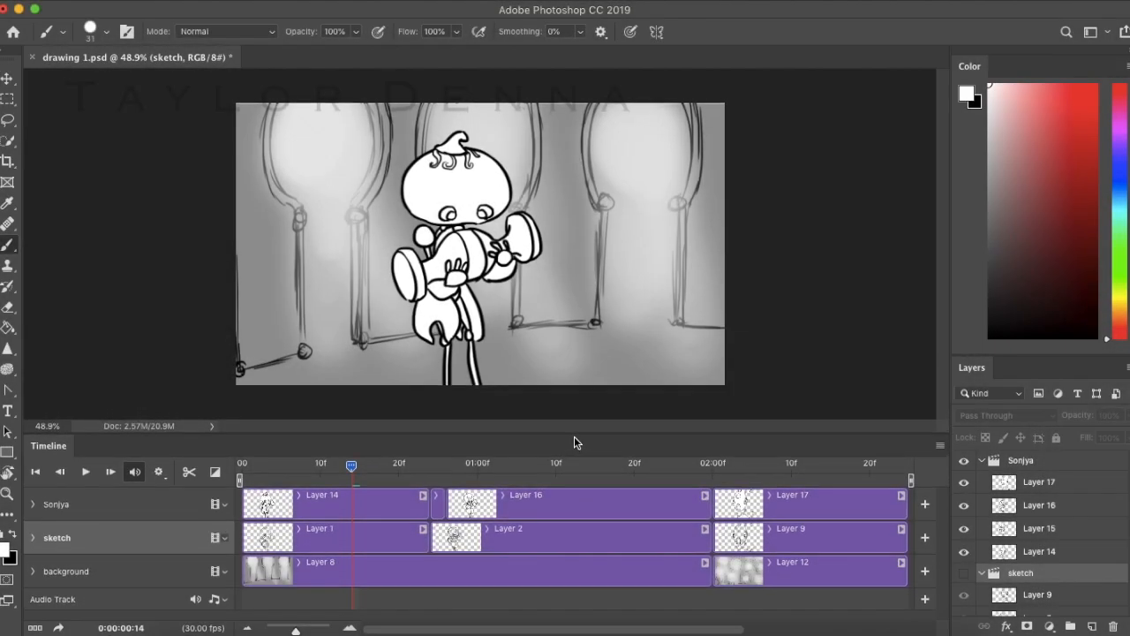
left_click_drag(574, 436, 574, 442)
scroll(567, 403, "up", 2)
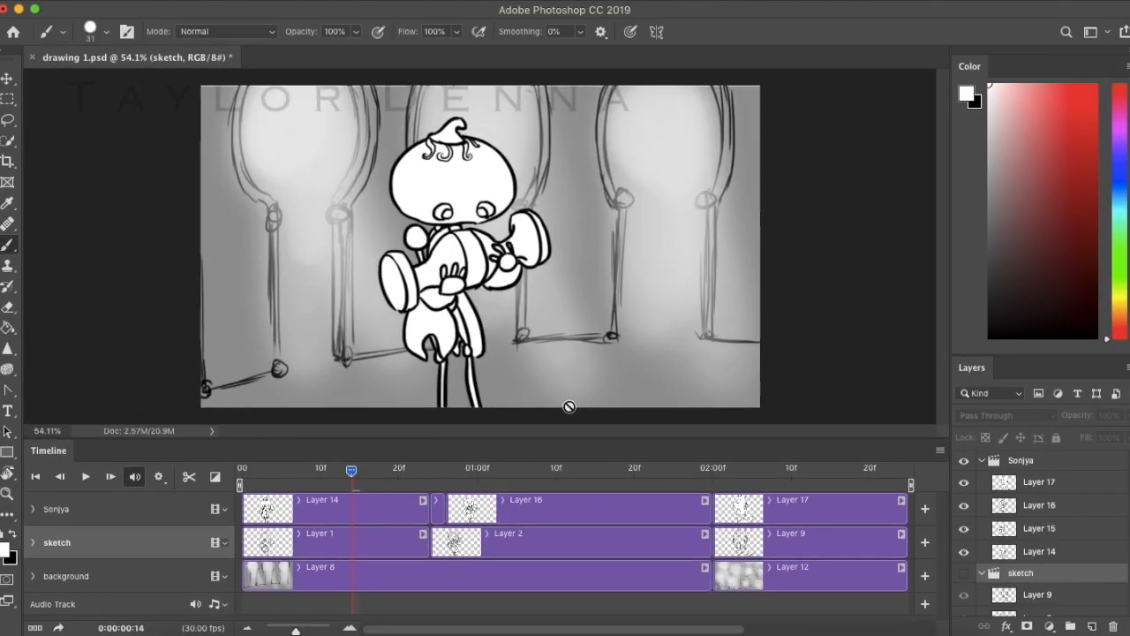
left_click(757, 509)
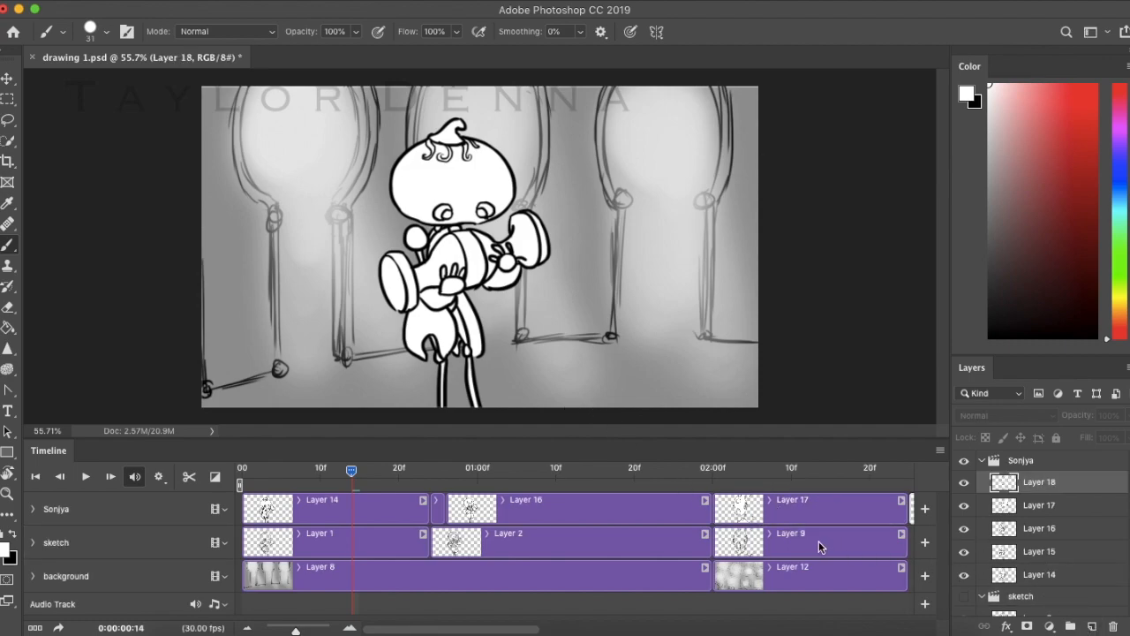
scroll(819, 543, "right", 3)
scroll(826, 536, "left", 3)
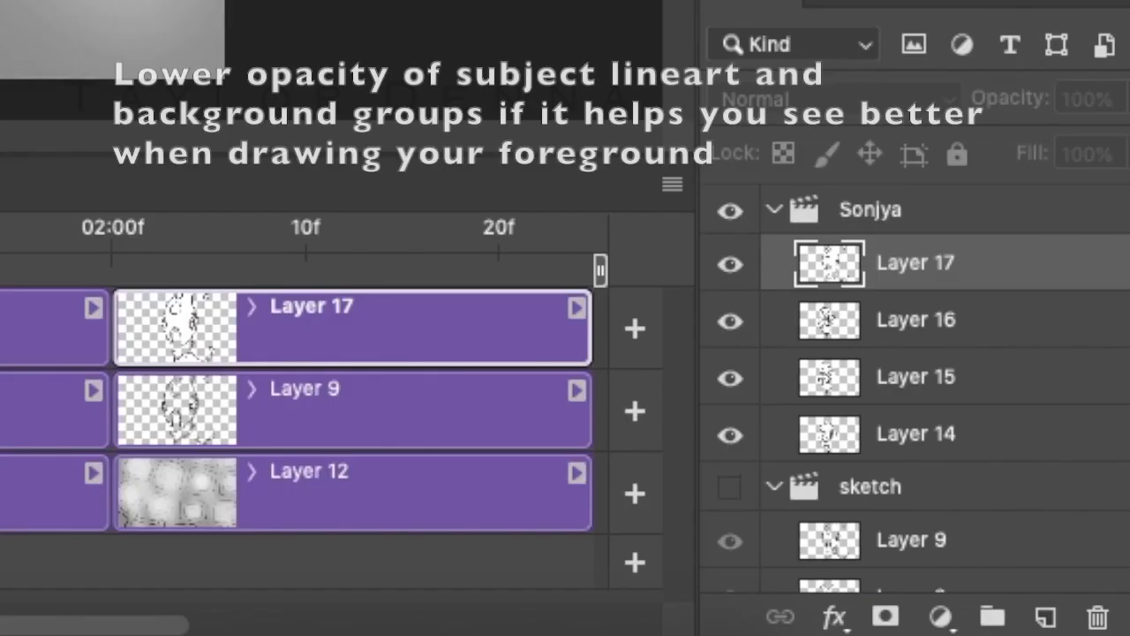
Lower the opacity of the Sonjya and background video groups so that foreground drawing is easier to see.
left_click(1020, 467)
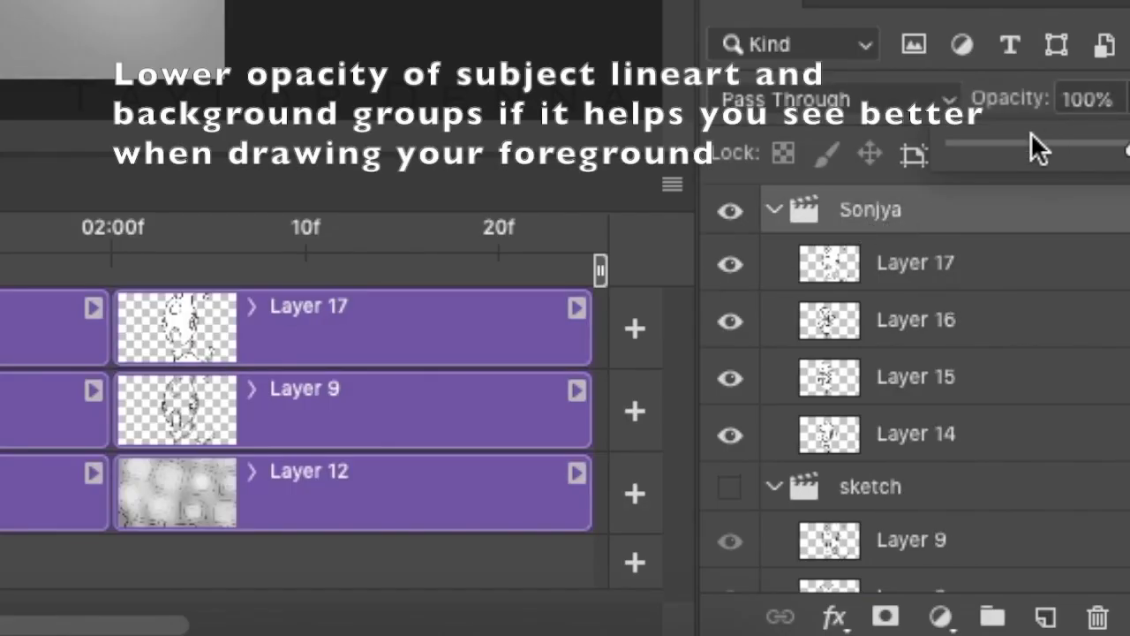
scroll(845, 492, "down", 5)
left_click(849, 432)
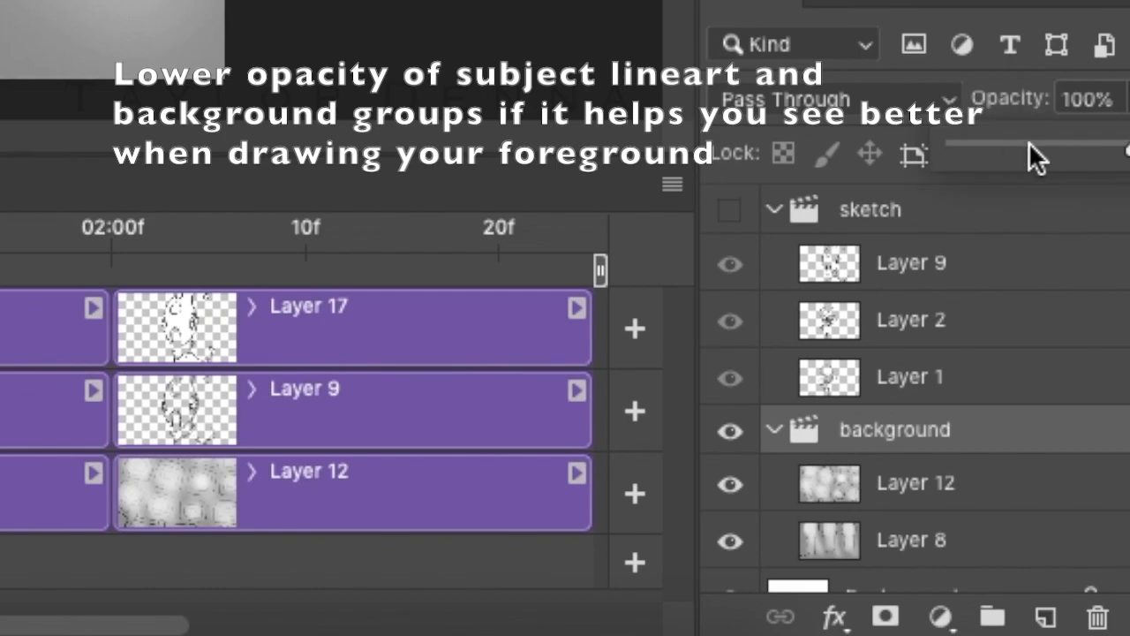
left_click_drag(1028, 143, 1005, 143)
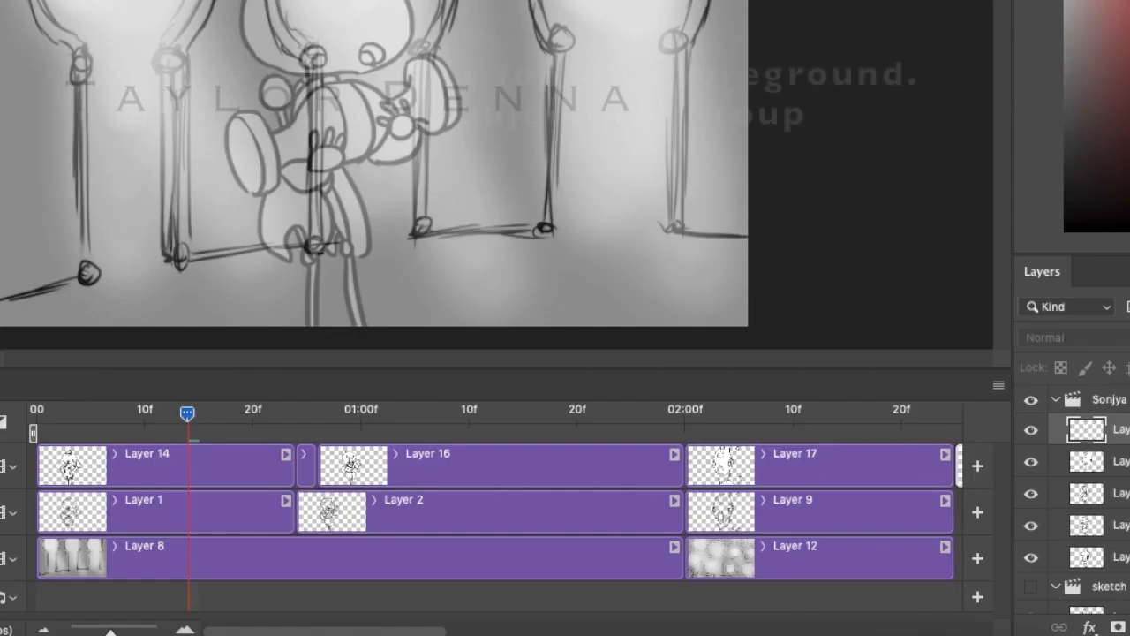
Move the new empty layer out of the Sonjya group onto its own track and shift it earlier in the timeline.
scroll(931, 468, "right", 2)
left_click_drag(932, 466, 932, 526)
mouse_move(932, 558)
left_mouse_down()
mouse_move(925, 446)
mouse_move(191, 471)
left_mouse_up()
scroll(241, 478, "left", 1)
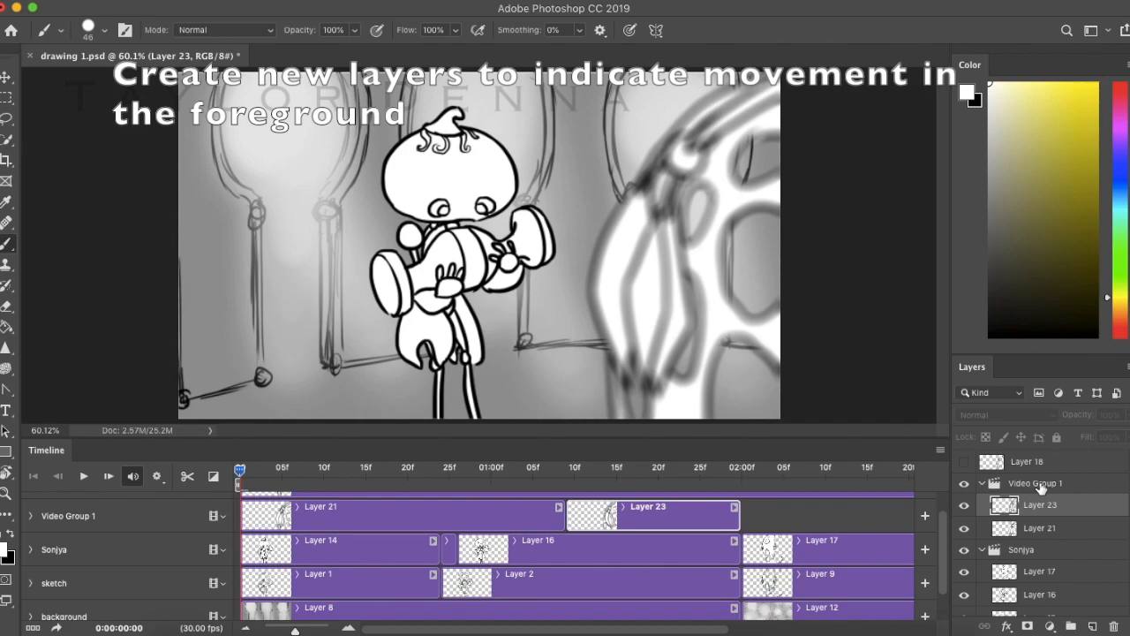
Rename the video group holding Layers 21 and 23 as Foreground and play back the animation.
type("Foreground")
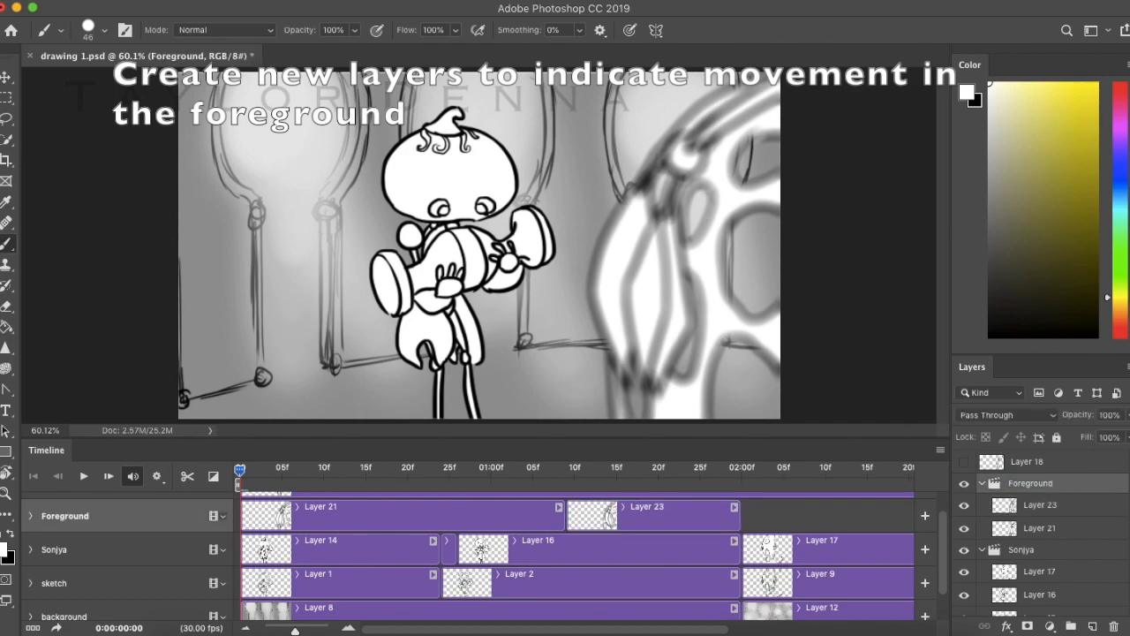
key("space")
left_click(128, 2)
left_click(163, 141)
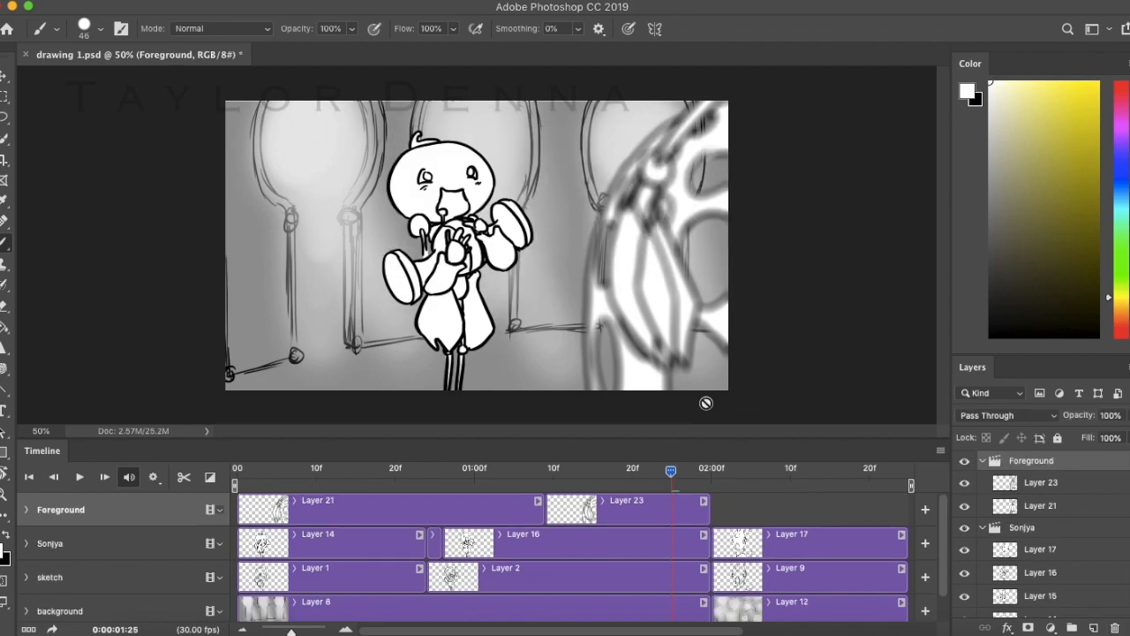
Create Layer 24 on its own track above the Foreground group and trim its end to match Layer 17.
key("ctrl+shift+alt+n")
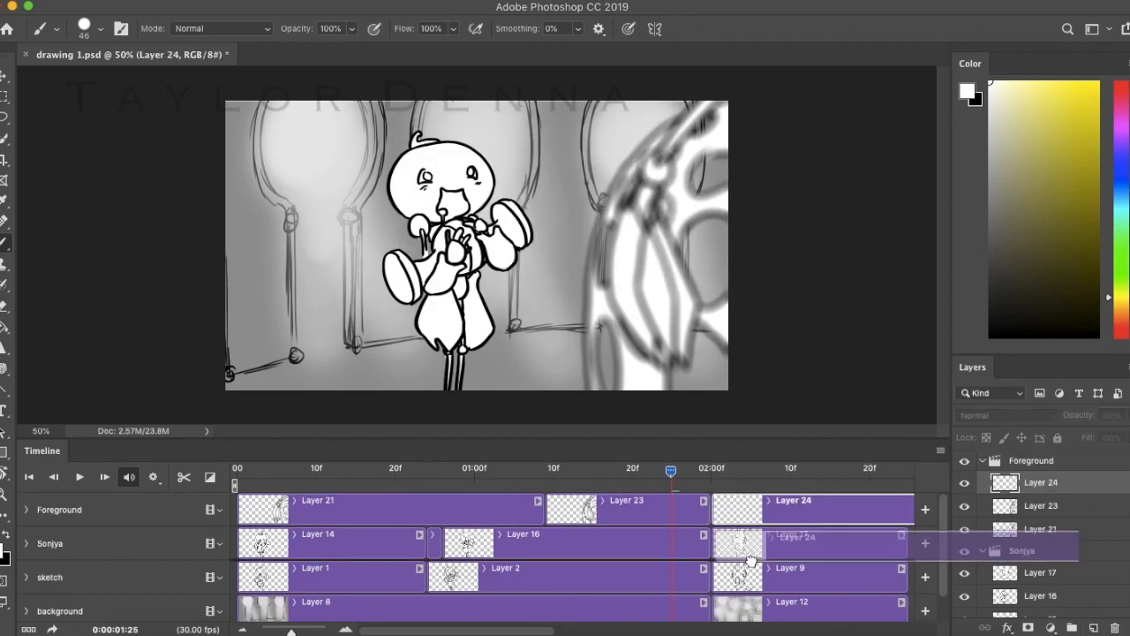
left_click_drag(762, 500, 257, 537)
left_click_drag(291, 631, 278, 631)
left_click_drag(667, 504, 479, 505)
left_click_drag(278, 632, 294, 631)
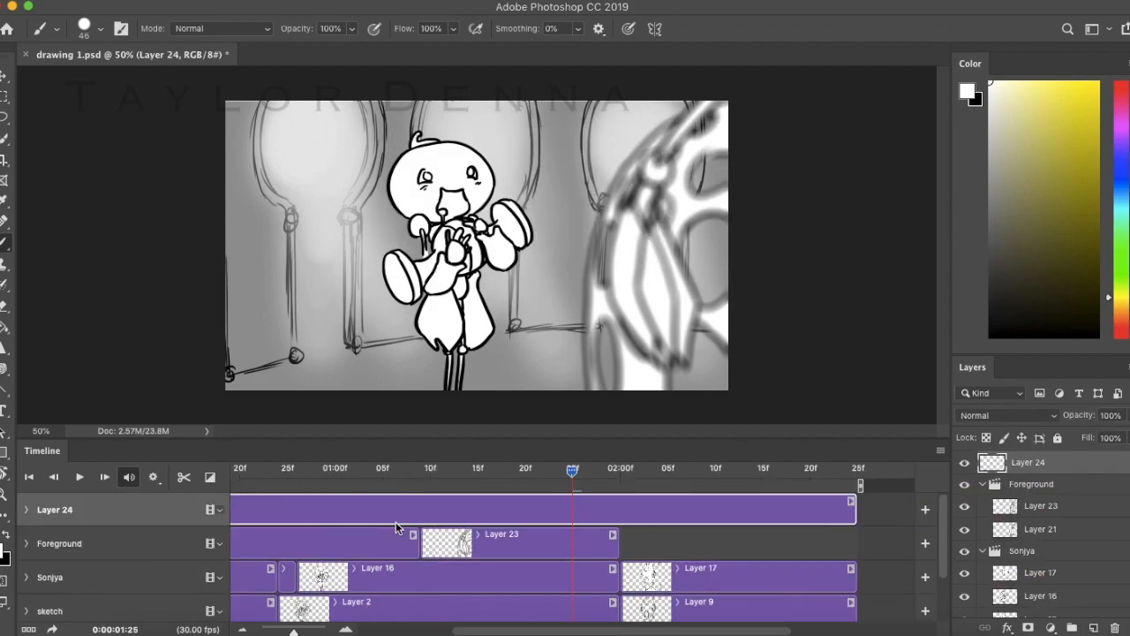
Paint small white floating specks across the scene with particle brushes and rename the layer as atmospheric effect.
left_click(101, 29)
left_click_drag(399, 350, 399, 391)
left_click(291, 341)
left_click_drag(146, 79, 157, 79)
left_click(695, 132)
left_click(101, 29)
scroll(318, 389, "down", 7)
left_click(296, 411)
left_click_drag(274, 194, 565, 212)
mouse_move(572, 471)
left_mouse_down()
mouse_move(862, 500)
mouse_move(856, 534)
mouse_move(306, 534)
left_mouse_up()
double_click(1029, 462)
Add a new Layer 24 between the sketch and background groups, starting at the beginning of the timeline.
left_click_drag(294, 631, 286, 631)
left_click(1093, 628)
mouse_move(422, 510)
left_mouse_down()
mouse_move(424, 565)
mouse_move(344, 549)
left_mouse_up()
left_click_drag(285, 631, 267, 631)
left_click_drag(413, 548, 308, 548)
left_click_drag(266, 631, 300, 632)
Draw a flaming torch beside a background column with a black 9 px brush on Layer 24.
left_click(990, 338)
left_click(100, 29)
left_click(292, 187)
left_click_drag(159, 79, 86, 78)
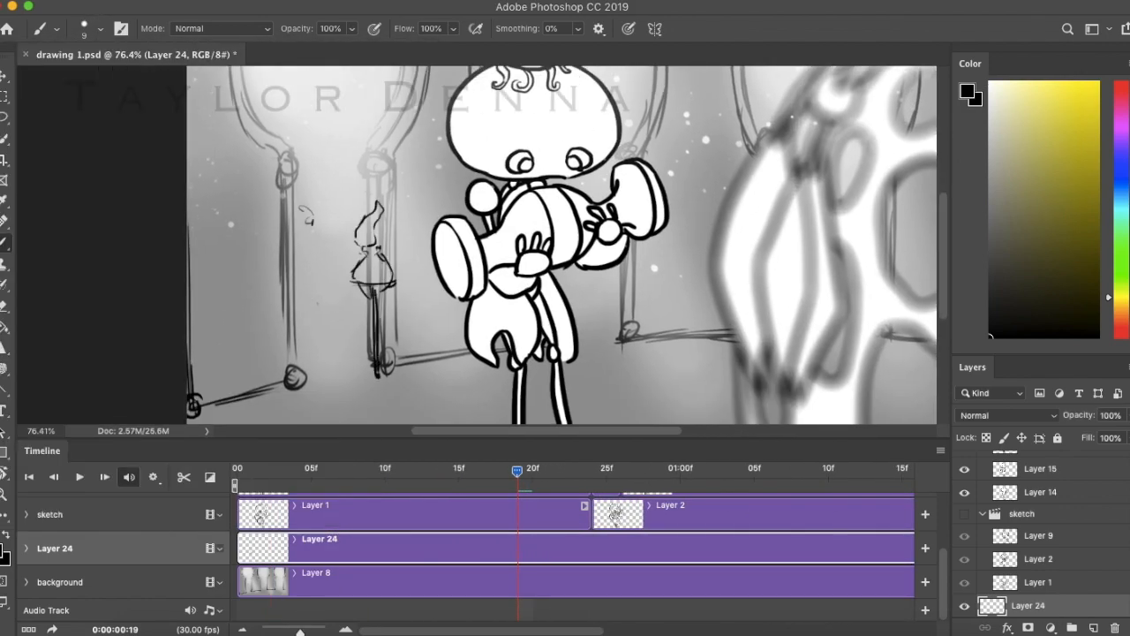
Create another layer, place it beneath the torch line art and fill the torch with white brush strokes.
left_click(1093, 628)
mouse_move(618, 549)
left_mouse_down()
mouse_move(618, 594)
mouse_move(338, 582)
left_mouse_up()
key("b")
left_click(989, 83)
left_click(100, 29)
left_click_drag(86, 79, 93, 79)
mouse_move(378, 212)
left_mouse_down()
mouse_move(366, 240)
mouse_move(375, 289)
left_mouse_up()
Select the torch with a marquee and reposition it against the column using Free Transform.
left_click(1027, 582)
left_click_drag(574, 183, 344, 229)
key("Return")
key("m")
left_click_drag(268, 147, 430, 319)
key("super+t")
left_click_drag(377, 204, 377, 233)
key("Return")
At 00:06, transform the selected torch onto the neighbouring column, duplicate its layer and switch to the Eraser.
left_click_drag(517, 472, 325, 472)
left_click(1027, 606)
left_click_drag(306, 175, 436, 412)
key("super+t")
mouse_move(406, 262)
left_mouse_down()
mouse_move(408, 232)
mouse_move(309, 238)
left_mouse_up()
key("Return")
key("super+j")
key("Return")
key("e")
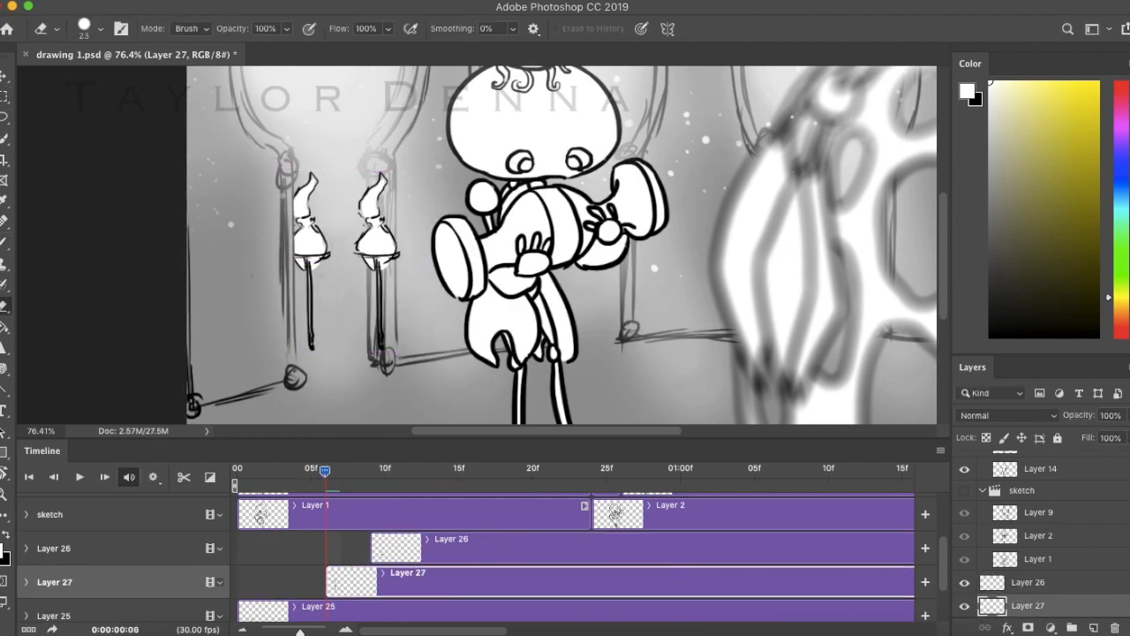
Move Layer 27 above Layer 26 and trim both torch clips into short consecutive frames.
left_click_drag(1028, 605, 1028, 572)
left_click_drag(442, 548, 576, 547)
left_click_drag(459, 582, 429, 582)
left_click_drag(565, 547, 519, 547)
left_click_drag(301, 631, 281, 631)
left_click_drag(323, 548, 290, 547)
left_click_drag(661, 581, 270, 582)
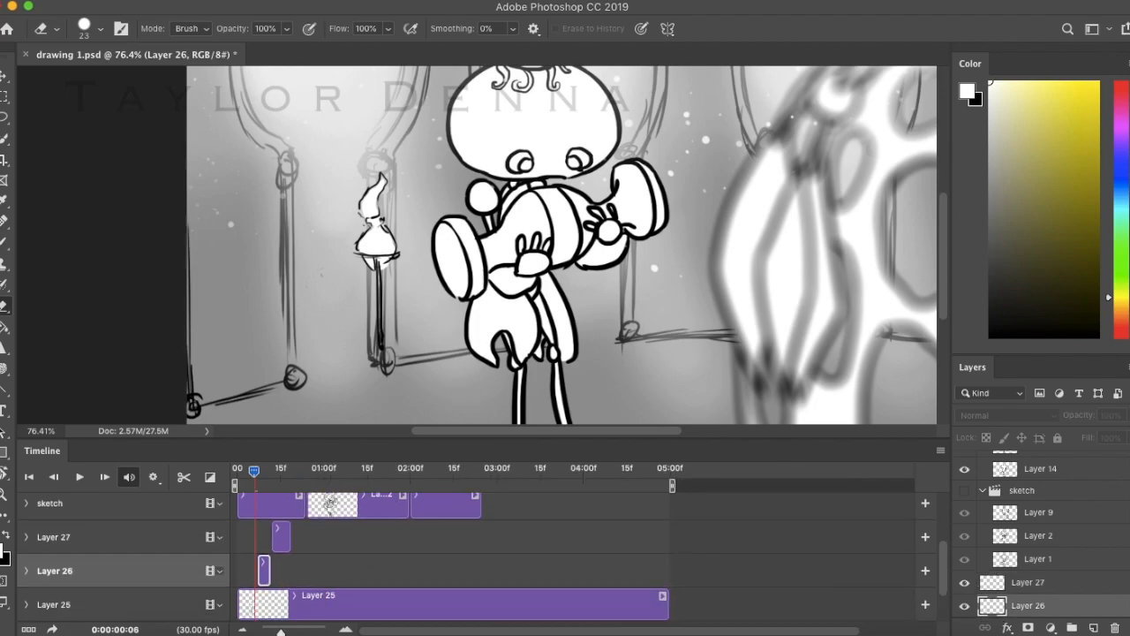
Trim Layer 25 to end near the start of Layer 26, adjust the neighbouring torch clip and play back the animation.
left_click_drag(668, 605, 256, 604)
left_click_drag(281, 631, 295, 631)
left_click_drag(308, 558, 298, 558)
key("space")
key("super+0")
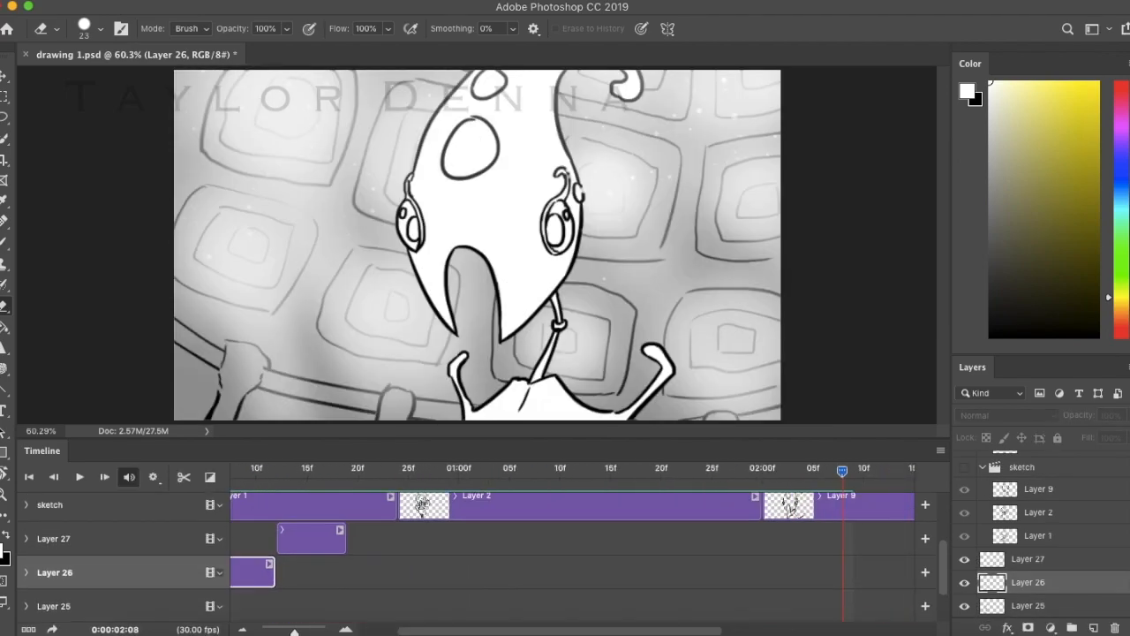
Add Layer 28 above the atmospheric effect layer for the scene starting at 02:00f, and choose a spatter brush.
left_click(1027, 463)
left_click(100, 29)
double_click(295, 446)
left_click(101, 29)
scroll(212, 424, "down", 5)
double_click(264, 423)
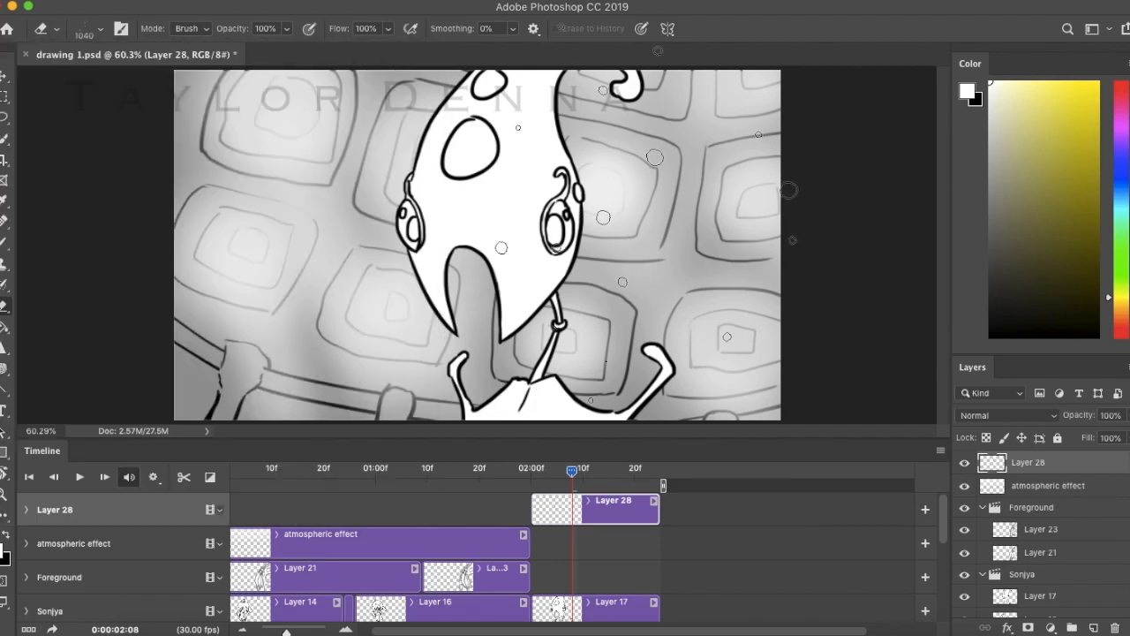
Paint white specks over the closing scene on Layer 28 with a 360 px particle brush.
key("b")
left_click(101, 30)
scroll(212, 353, "down", 10)
double_click(264, 242)
left_click_drag(252, 220, 618, 159)
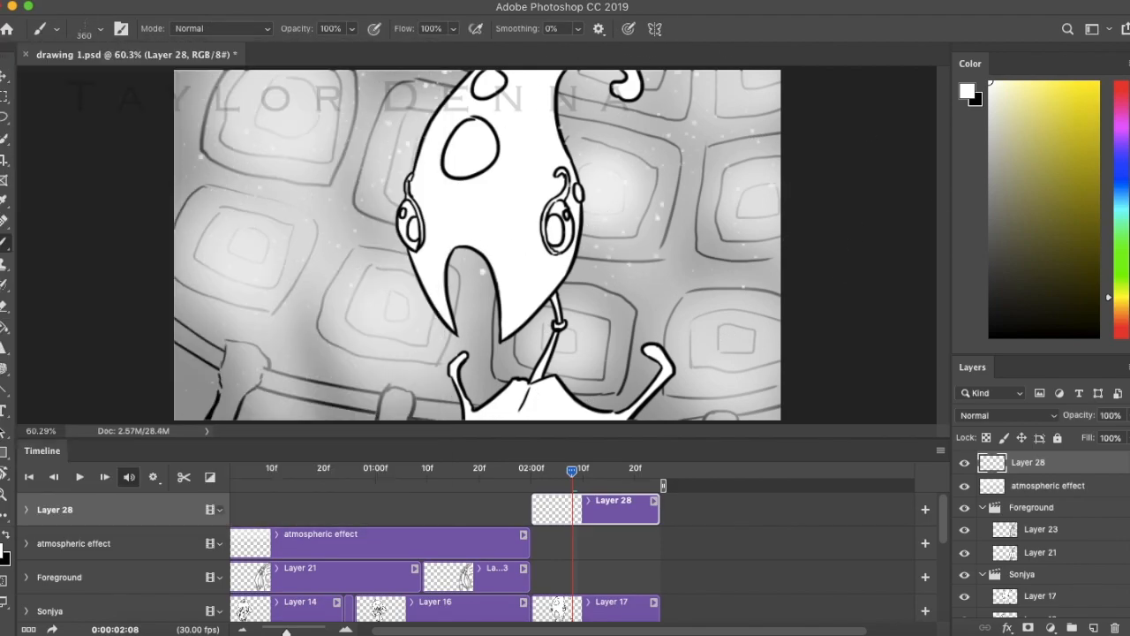
Move Layer 28 onto the atmospheric effect track and rename the resulting video group for the atmospheric effect.
left_click_drag(613, 510, 614, 543)
double_click(1028, 461)
type("at")
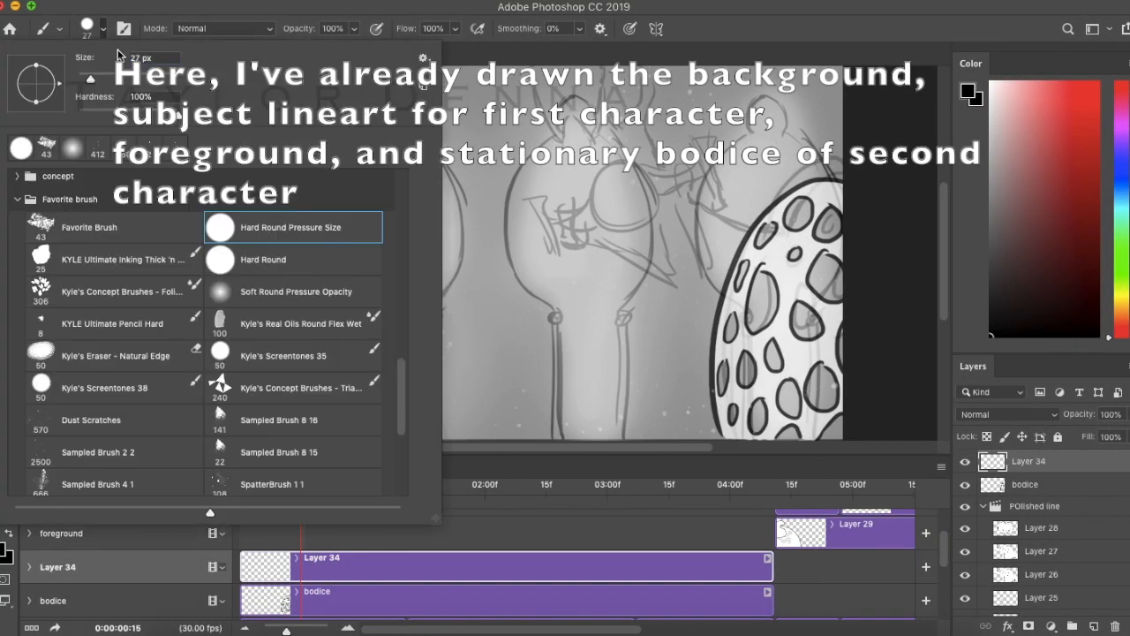
Ink the paired rounded shapes on both sides of the second character's body on Layer 34 with a black 9 px brush.
key("Escape")
scroll(477, 256, "up", 2)
scroll(477, 256, "down", 3)
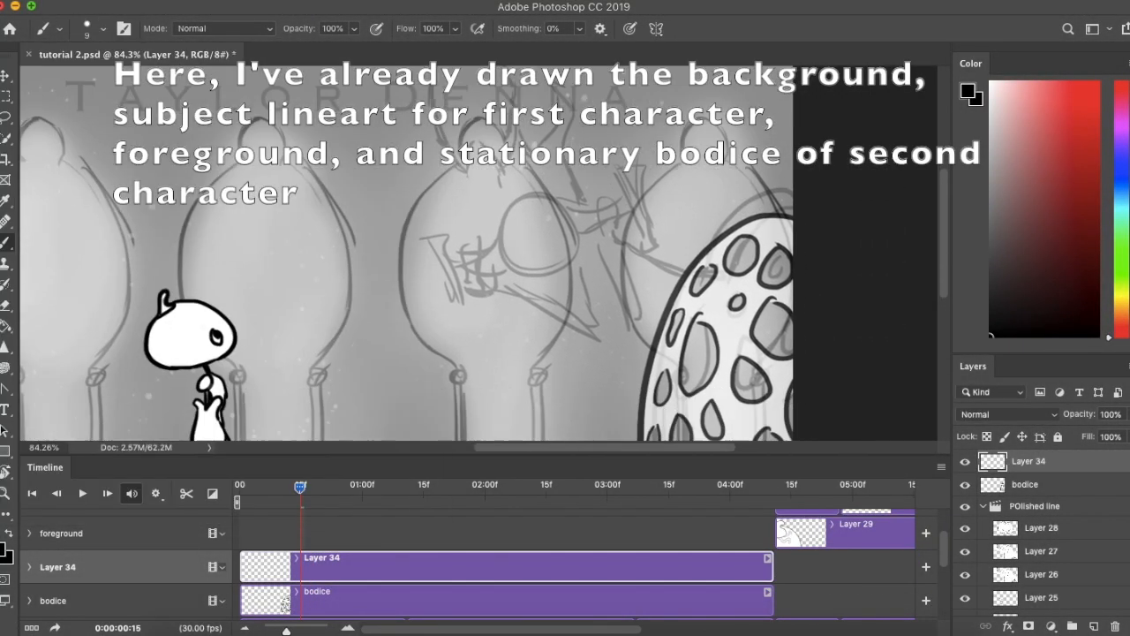
left_click_drag(618, 170, 623, 202)
left_click_drag(594, 193, 602, 243)
key("super+z")
left_click_drag(459, 240, 484, 293)
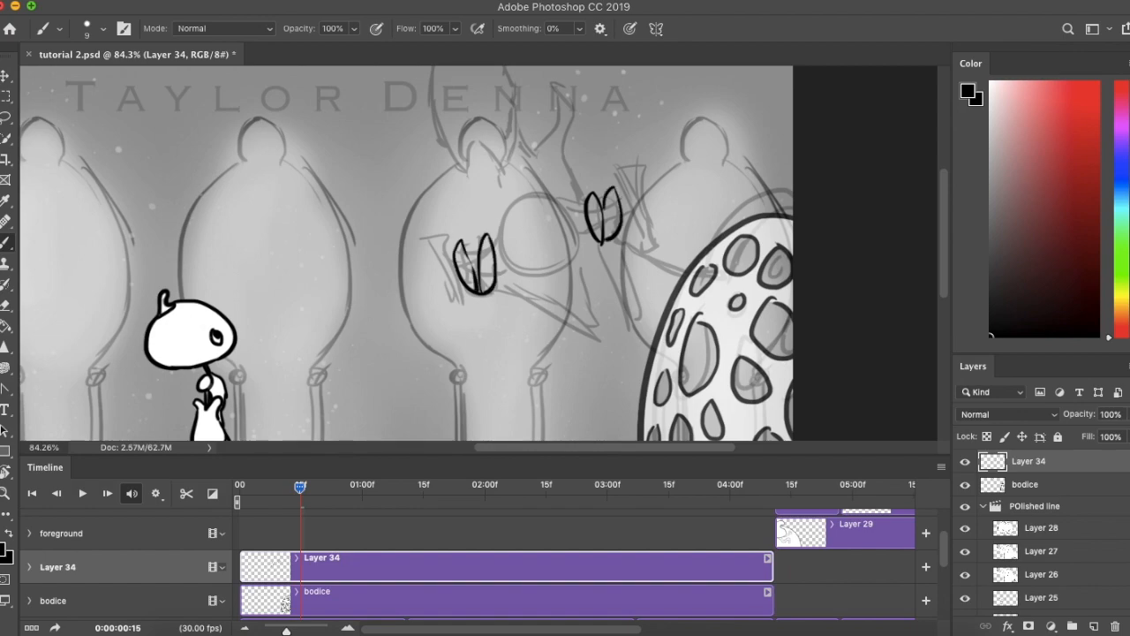
key("super+z")
Ink the second character's striped oval body and the tapered limb beneath it over the sketch.
left_click_drag(496, 242, 528, 195)
left_click_drag(499, 276, 570, 263)
left_click_drag(526, 195, 585, 207)
left_click_drag(567, 264, 586, 234)
mouse_move(514, 204)
left_mouse_down()
mouse_move(537, 275)
mouse_move(562, 264)
left_mouse_up()
left_click_drag(496, 287, 590, 327)
Ink the curved lower outline of the second character's head and the lines running down to the body.
scroll(477, 256, "up", 2)
left_click_drag(444, 126, 484, 222)
left_click_drag(480, 172, 526, 199)
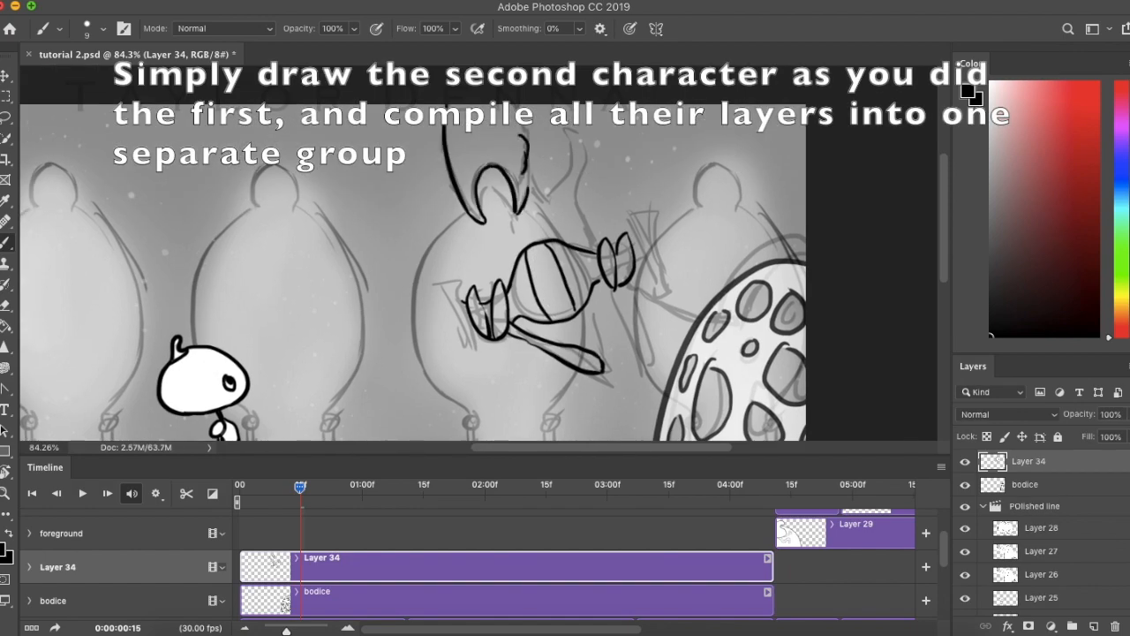
left_click_drag(519, 105, 542, 208)
mouse_move(543, 204)
left_mouse_down()
mouse_move(574, 138)
mouse_move(592, 250)
left_mouse_up()
Ink the second character's other tapered limb, neck lines and flared panel at the end of the body.
left_click_drag(609, 287, 652, 361)
left_click_drag(589, 302, 606, 298)
left_click_drag(496, 180, 512, 206)
left_click_drag(518, 213, 530, 216)
left_click_drag(529, 265, 442, 216)
left_click_drag(421, 265, 429, 271)
left_click_drag(352, 232, 377, 310)
left_click_drag(351, 233, 381, 293)
Ink the second character's long arm reaching over the spotted foreground shape, then add the body stripe and eye circle.
left_click_drag(593, 263, 650, 270)
mouse_move(541, 238)
left_mouse_down()
mouse_move(655, 266)
mouse_move(717, 185)
left_mouse_up()
left_click_drag(657, 271, 717, 204)
left_click_drag(477, 221, 503, 266)
left_click_drag(406, 125, 428, 125)
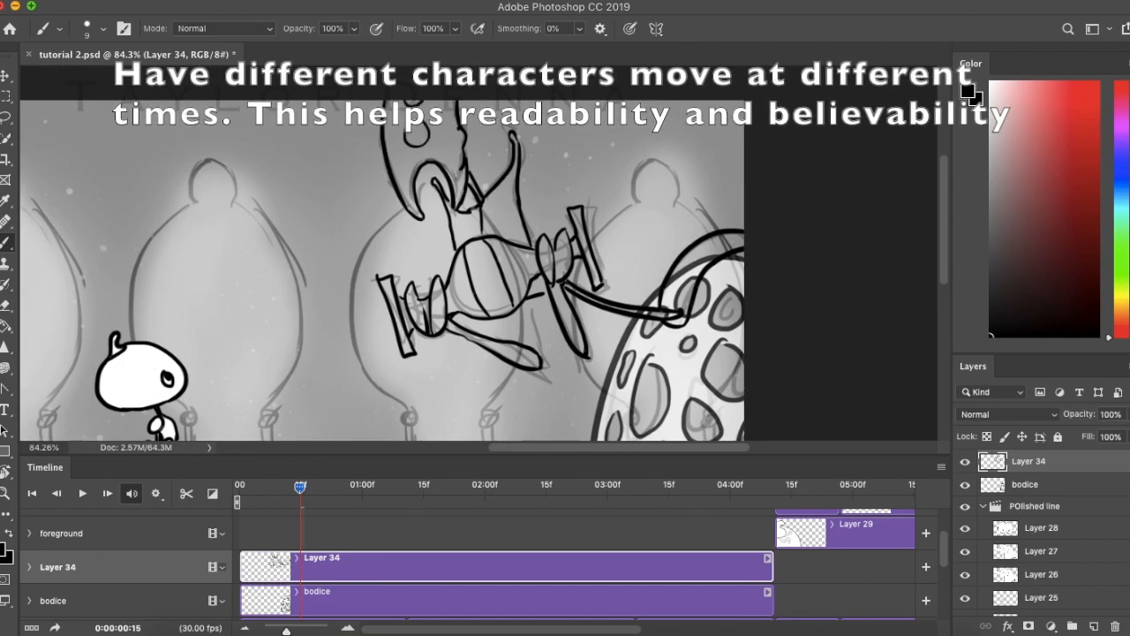
Move the playhead to 00:28, trim Layer 34 to end just before it and add Layer 35 for the next pose.
scroll(530, 565, "down", 2)
left_click_drag(300, 486, 354, 486)
scroll(759, 547, "down", 2)
left_click_drag(772, 524, 341, 524)
scroll(341, 529, "up", 2)
left_click(1094, 626)
Ink the round ball and the long curved lower arm of the second pose on Layer 35.
scroll(442, 291, "down", 3)
scroll(389, 291, "down", 3)
left_click_drag(309, 293, 324, 290)
key("super+z")
key("super+z")
left_click_drag(313, 359, 415, 325)
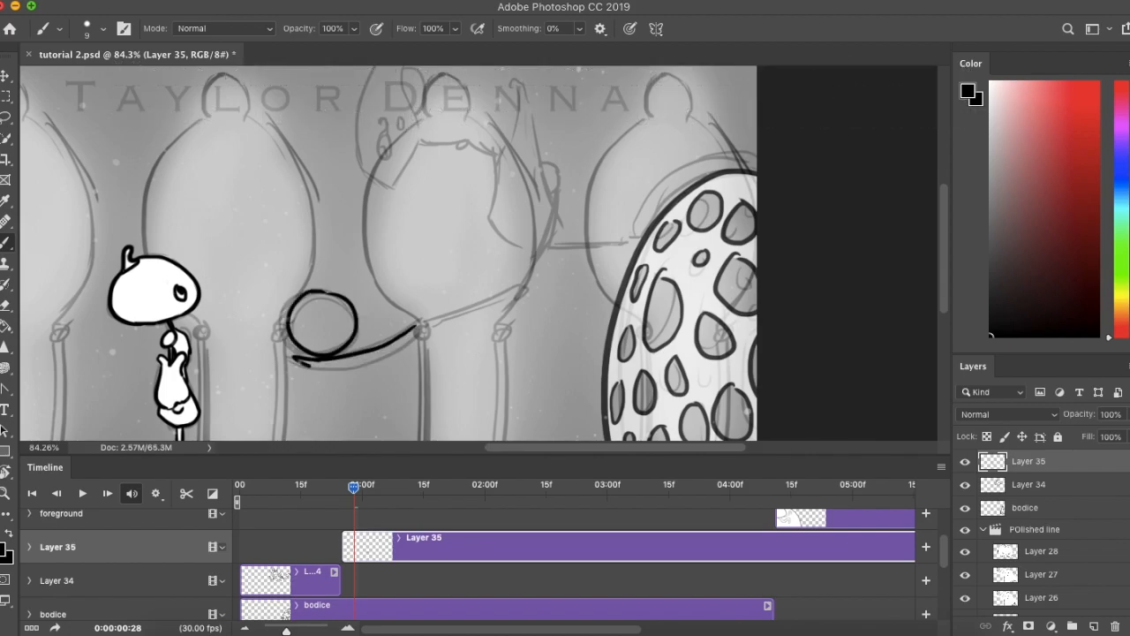
left_click_drag(296, 359, 417, 331)
left_click_drag(419, 323, 422, 322)
mouse_move(429, 323)
left_mouse_down()
mouse_move(519, 285)
mouse_move(529, 293)
left_mouse_up()
Ink the second pose's torso and its other arm reaching over the spotted foreground shape.
scroll(476, 265, "up", 3)
mouse_move(530, 208)
left_mouse_down()
mouse_move(541, 238)
mouse_move(507, 331)
left_mouse_up()
mouse_move(501, 124)
left_mouse_down()
mouse_move(479, 263)
mouse_move(527, 293)
mouse_move(541, 249)
left_mouse_up()
key("super+z")
left_click_drag(548, 264, 540, 288)
left_click_drag(546, 288, 638, 284)
mouse_move(535, 292)
left_mouse_down()
mouse_move(632, 286)
mouse_move(746, 197)
left_mouse_up()
left_click_drag(622, 284, 746, 224)
key("super+z")
Ink the second pose's curved pointed head with its side bumps and facial details.
left_click_drag(397, 256, 477, 269)
mouse_move(482, 86)
left_mouse_down()
mouse_move(429, 231)
mouse_move(461, 243)
left_mouse_up()
mouse_move(479, 95)
left_mouse_down()
mouse_move(461, 242)
mouse_move(523, 98)
left_mouse_up()
left_click_drag(446, 108, 423, 192)
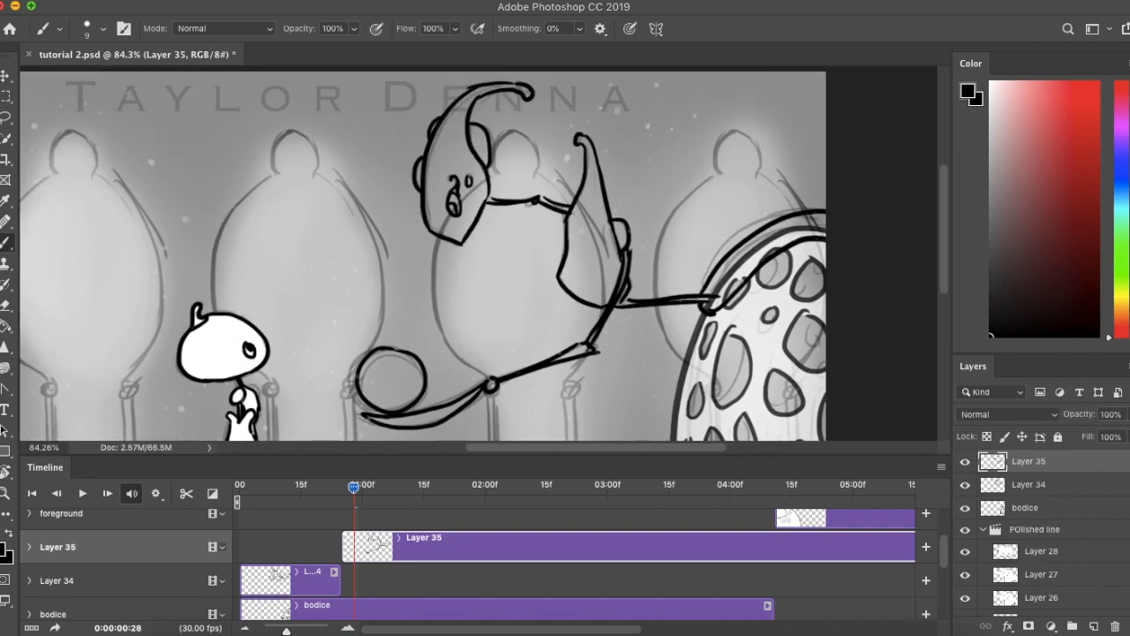
Move the playhead to 02:08 and trim Layer 35 to end at that frame.
left_click_drag(354, 487, 517, 487)
scroll(530, 565, "down", 4)
scroll(530, 564, "up", 5)
left_click_drag(286, 630, 266, 630)
left_click_drag(357, 583, 285, 582)
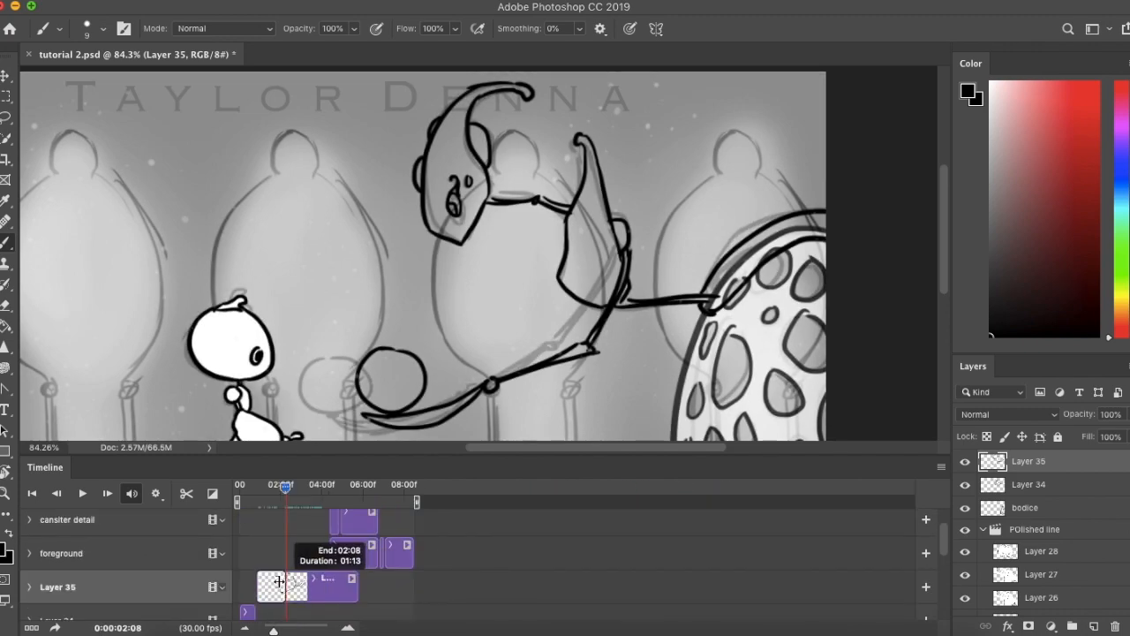
Add a new layer at 02:08 and ink the third pose's curved pointed head, facial details and line linking it to the torso.
left_click_drag(266, 630, 289, 631)
scroll(565, 565, "down", 1)
key("super+shift+alt+n")
mouse_move(470, 84)
left_mouse_down()
mouse_move(432, 231)
mouse_move(491, 184)
left_mouse_up()
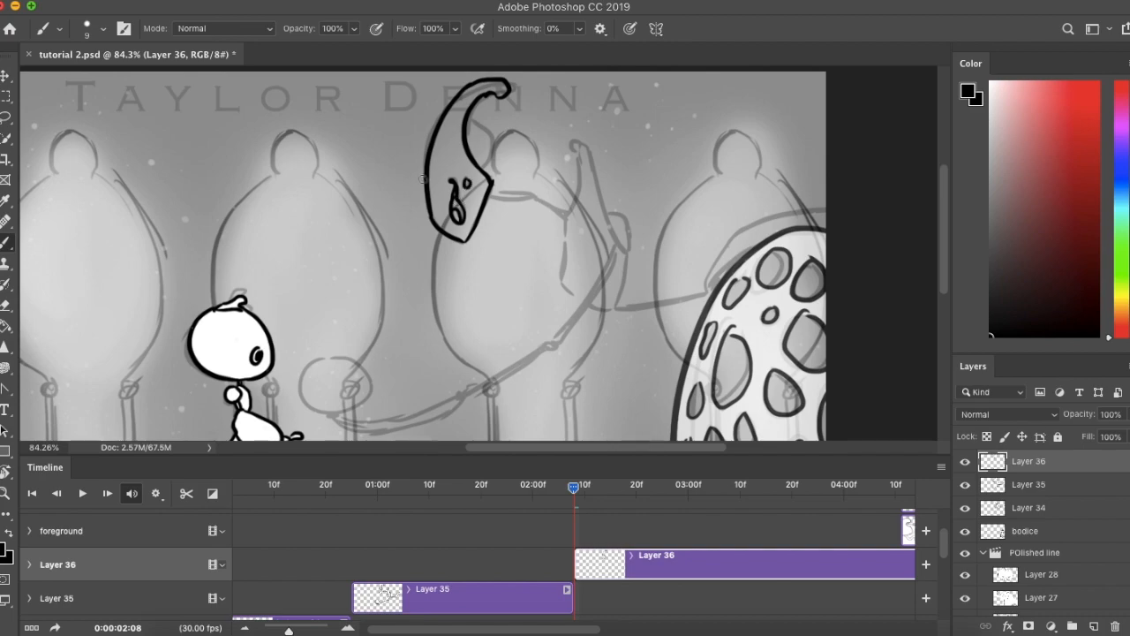
left_click_drag(491, 192, 540, 205)
scroll(530, 203, "down", 4)
left_click_drag(530, 161, 564, 173)
Ink the third pose's long curved lower arm and the round ball resting at its end.
left_click_drag(616, 203, 544, 306)
left_click_drag(620, 210, 554, 309)
left_click_drag(328, 317, 345, 314)
left_click_drag(332, 380, 473, 355)
mouse_move(332, 381)
left_mouse_down()
mouse_move(457, 365)
mouse_move(545, 307)
left_mouse_up()
Ink the third pose's pointed torso and its other arm reaching over the spotted foreground shape.
mouse_move(565, 248)
left_mouse_down()
mouse_move(553, 244)
mouse_move(524, 296)
left_mouse_up()
mouse_move(530, 219)
left_mouse_down()
mouse_move(524, 291)
mouse_move(582, 316)
left_mouse_up()
mouse_move(535, 149)
left_mouse_down()
mouse_move(583, 257)
mouse_move(583, 314)
left_mouse_up()
mouse_move(582, 314)
left_mouse_down()
mouse_move(677, 300)
mouse_move(784, 221)
left_mouse_up()
left_click_drag(669, 310, 784, 250)
scroll(529, 398, "left", 3)
scroll(530, 397, "down", 2)
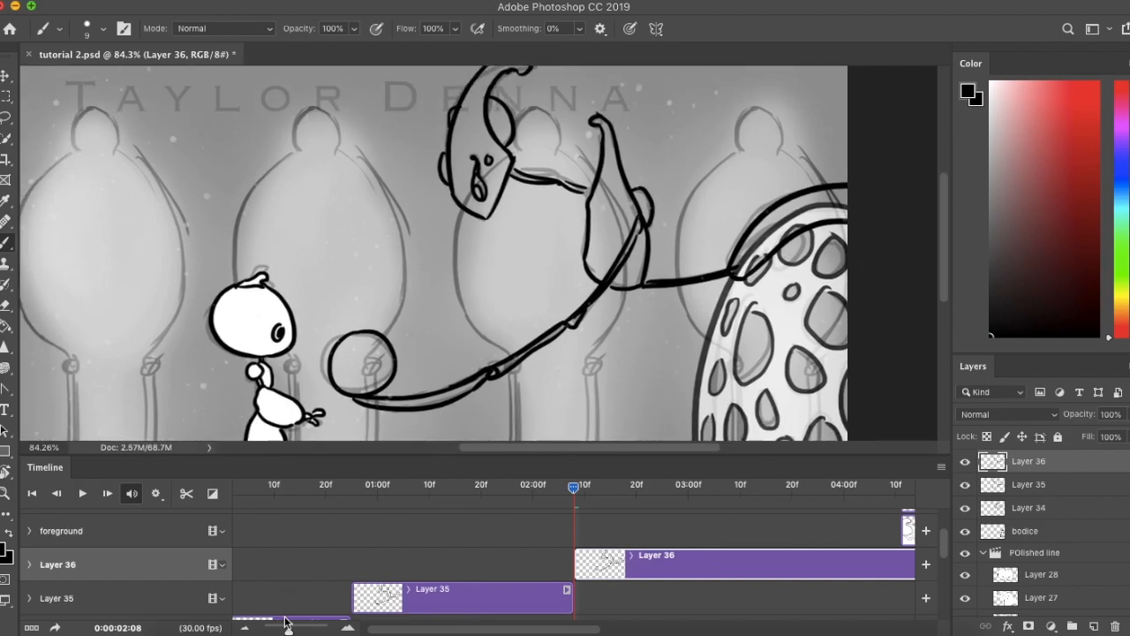
left_click_drag(288, 630, 291, 628)
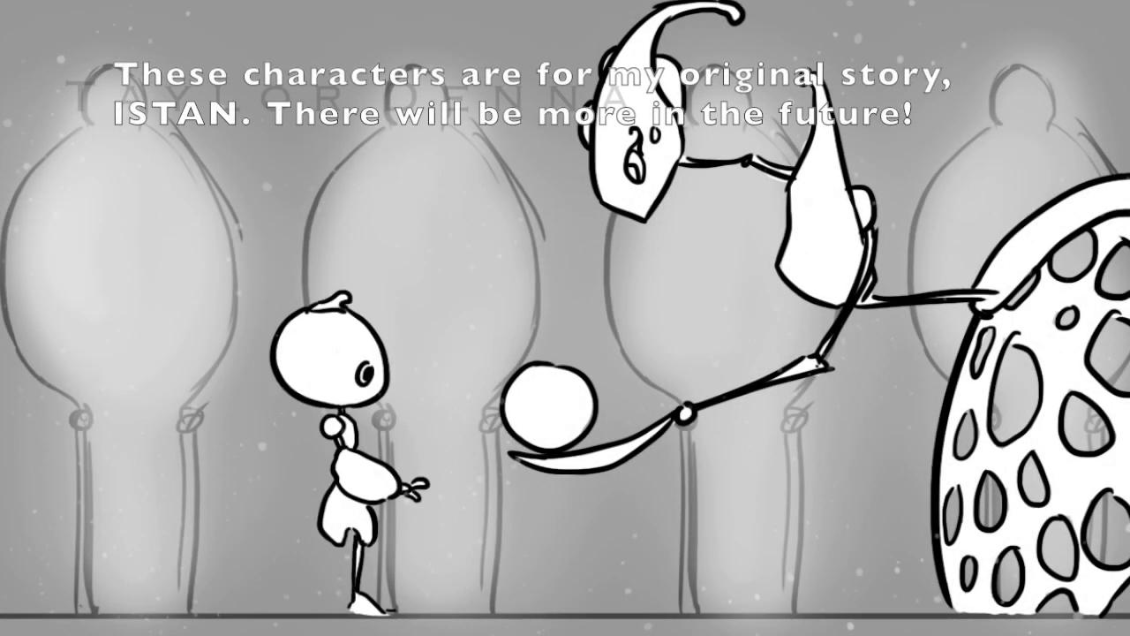